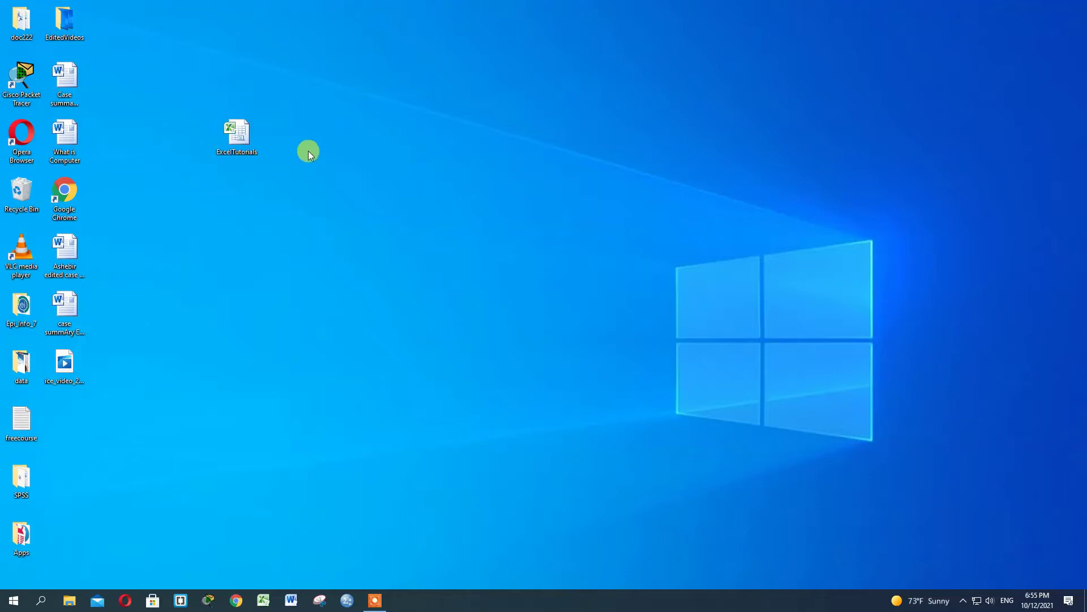
# Step: Open the ExcelTutorials workbook from the desktop and show its page layout options
pyautogui.doubleClick(240, 142)
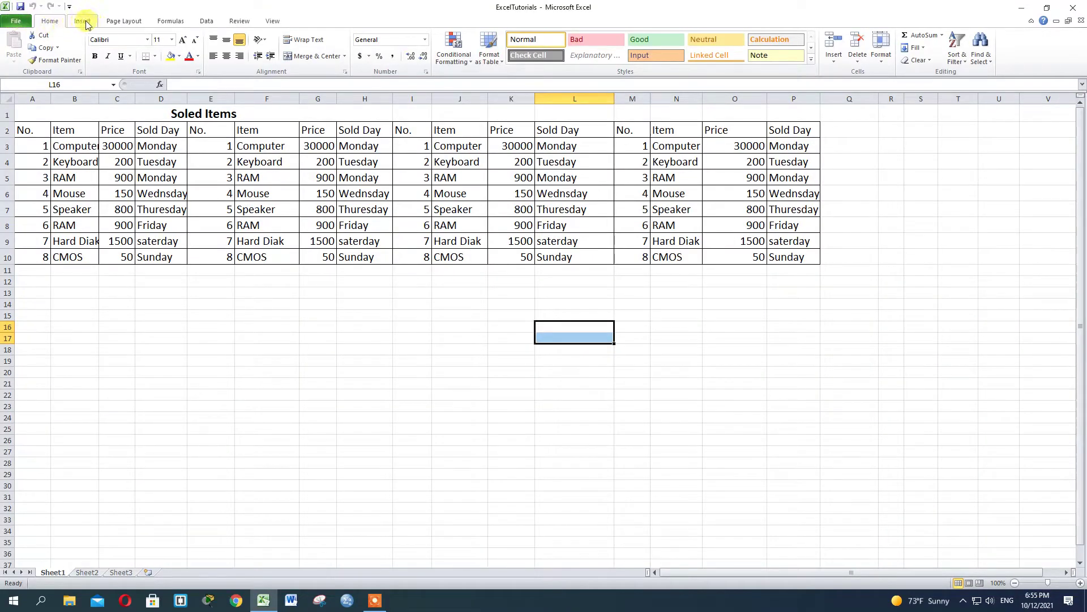
pyautogui.click(85, 22)
pyautogui.click(120, 22)
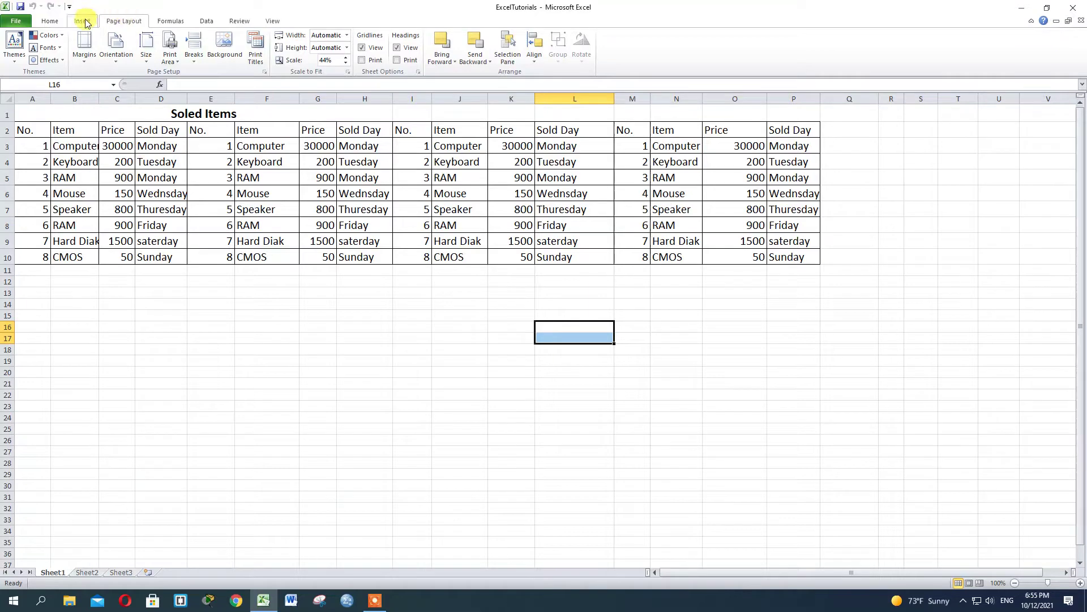
# Step: Look through the built-in workbook themes and preview the Austin theme on the sheet
pyautogui.click(14, 51)
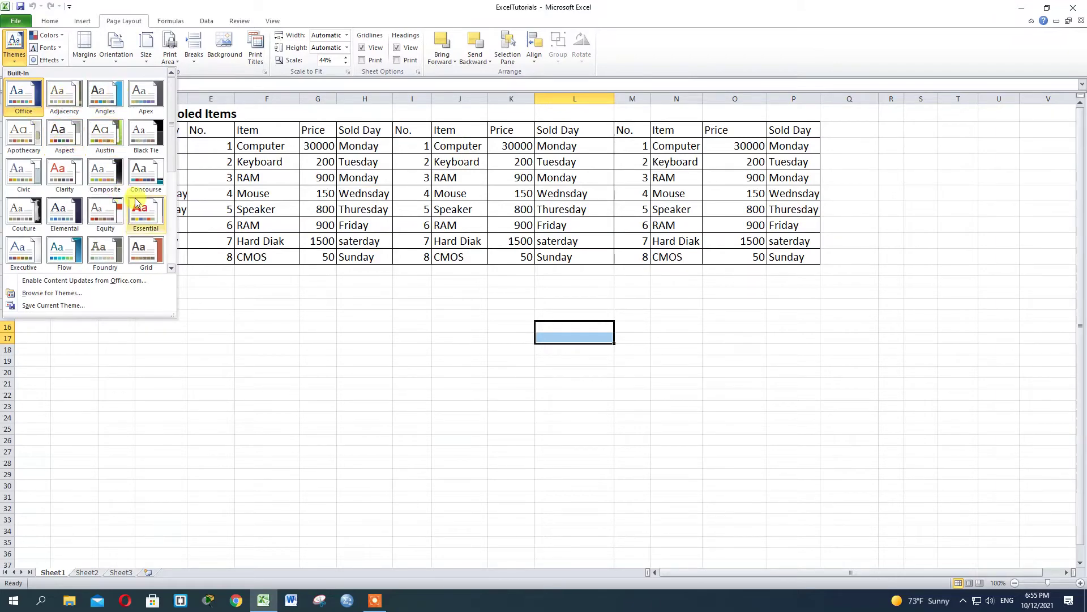
pyautogui.click(14, 45)
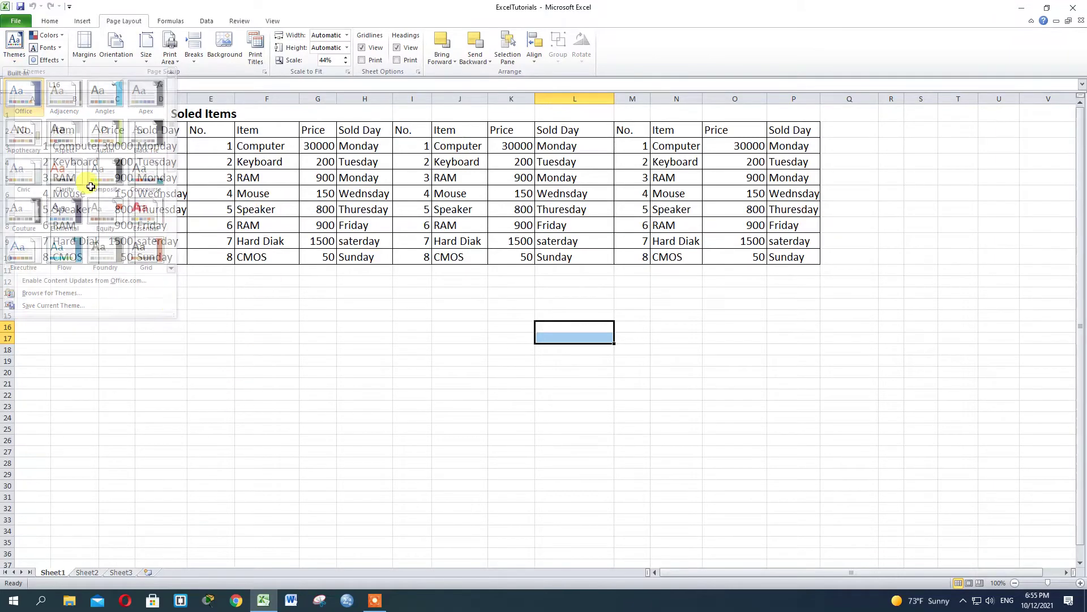
pyautogui.click(15, 45)
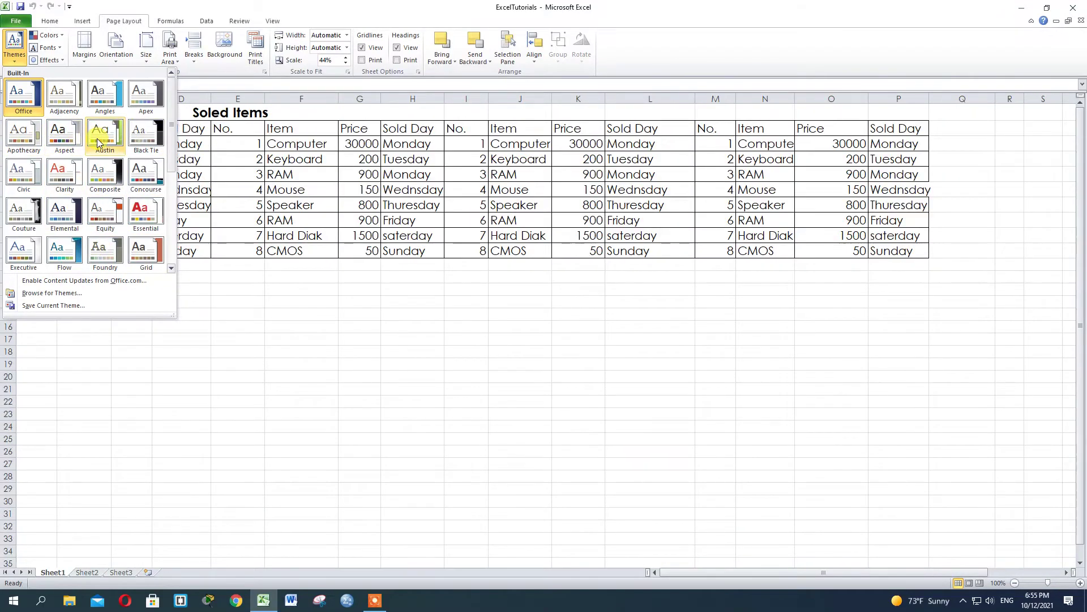
pyautogui.press('Escape')
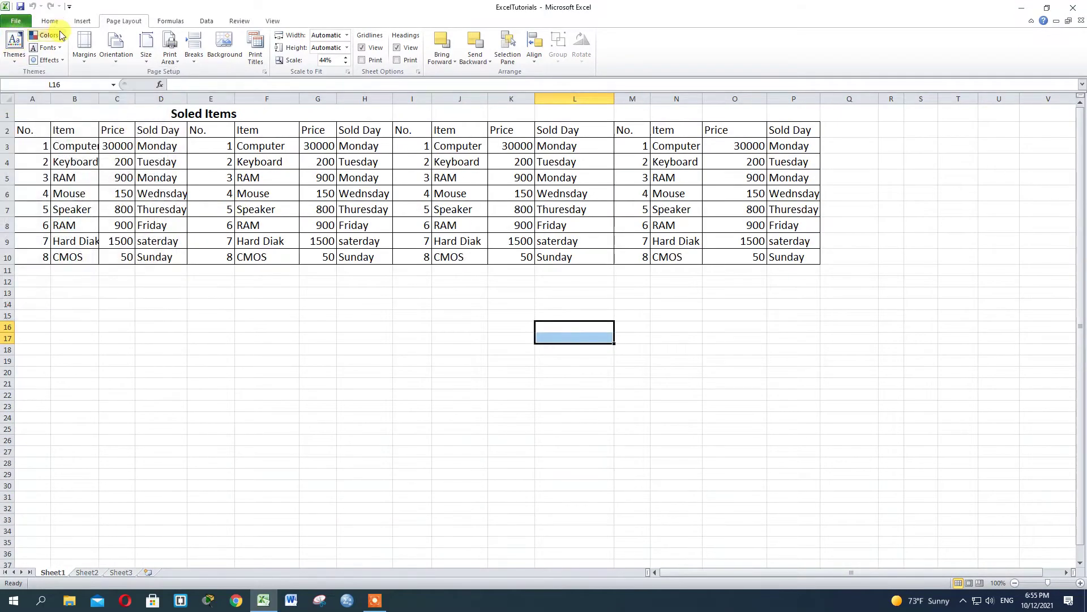
# Step: Apply the Aspect color set to the workbook theme and select cell D4
pyautogui.click(60, 36)
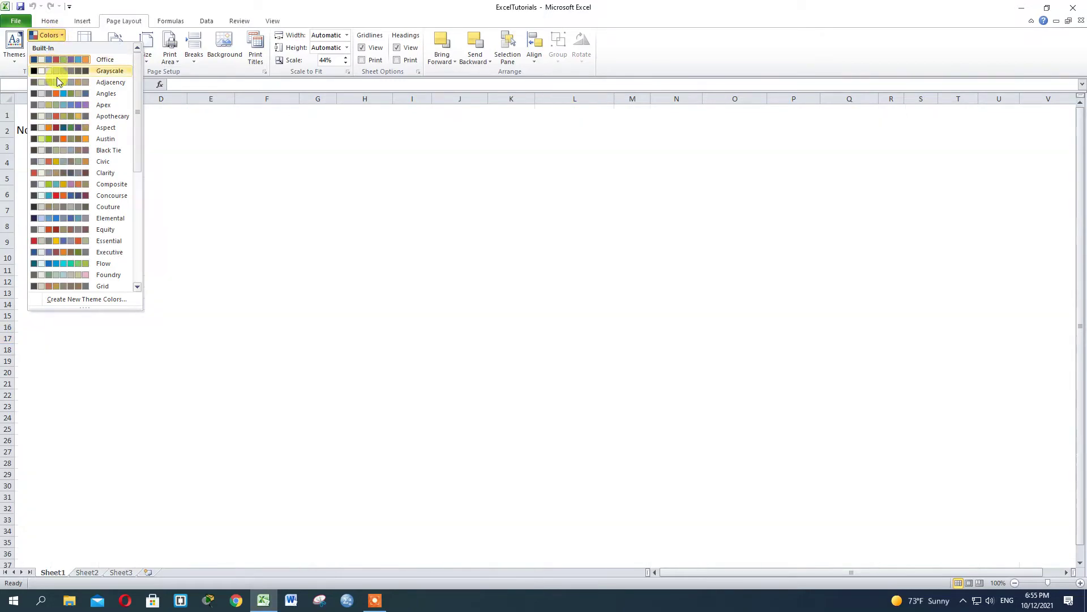
pyautogui.click(50, 127)
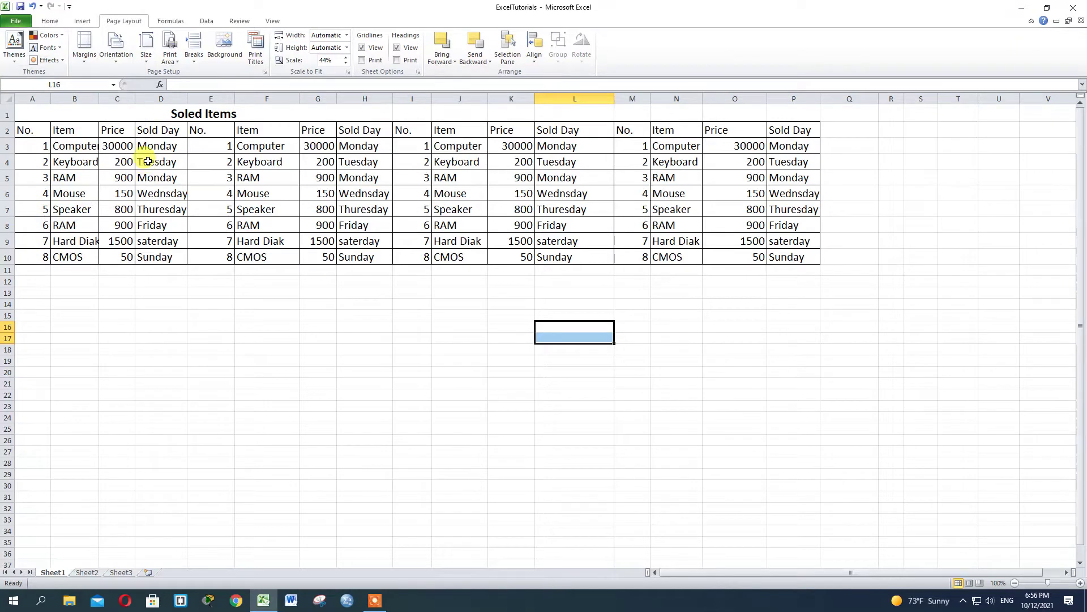
pyautogui.click(148, 161)
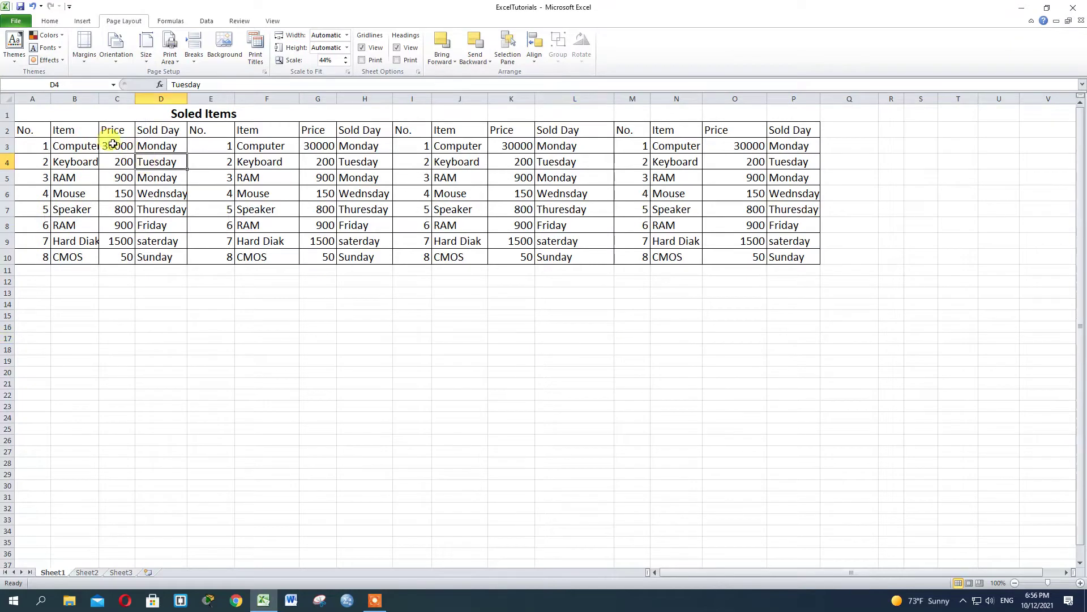
# Step: Apply the Office Classic theme fonts to the workbook and look over the built-in theme effects
pyautogui.click(52, 36)
pyautogui.click(56, 59)
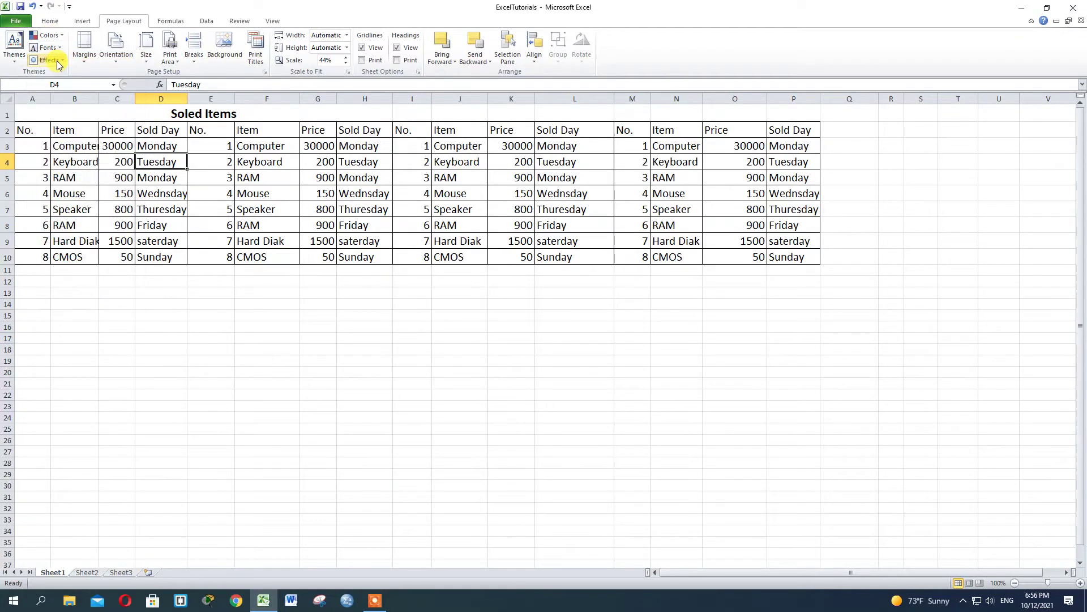
pyautogui.click(48, 50)
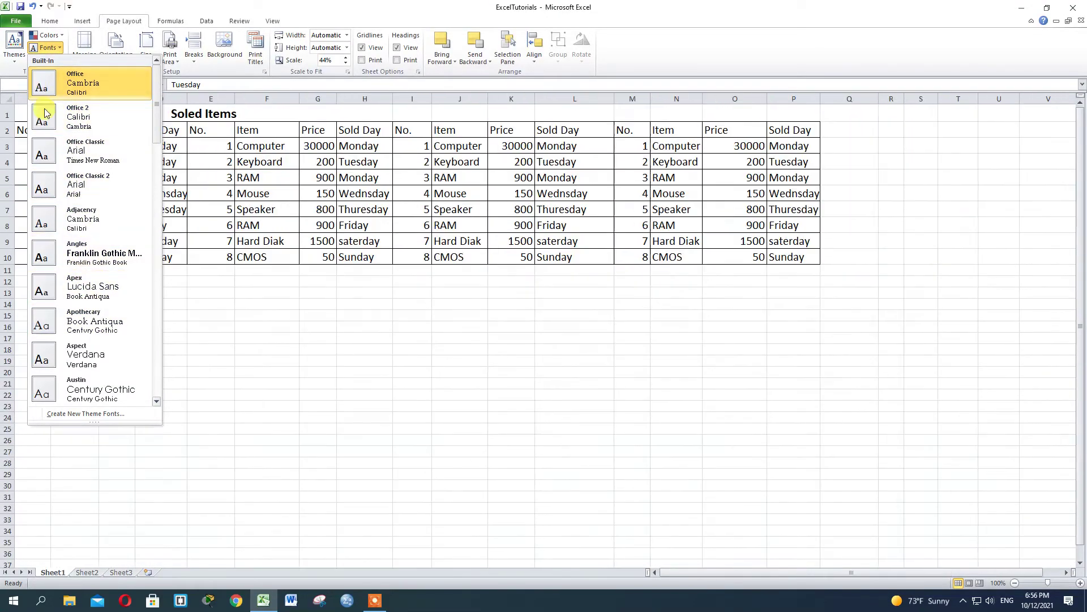
pyautogui.click(101, 158)
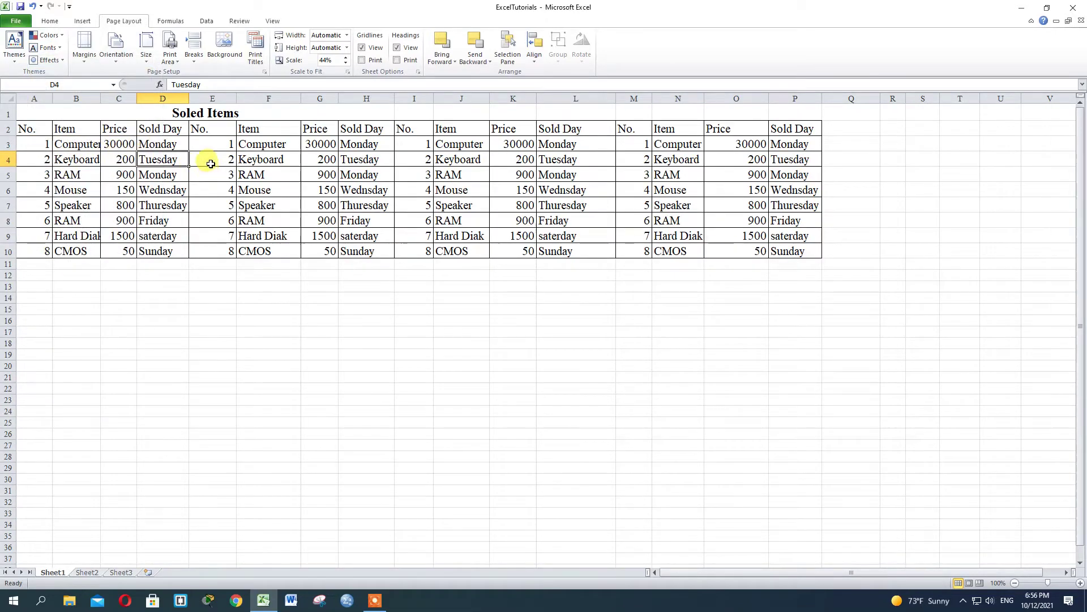
pyautogui.click(48, 60)
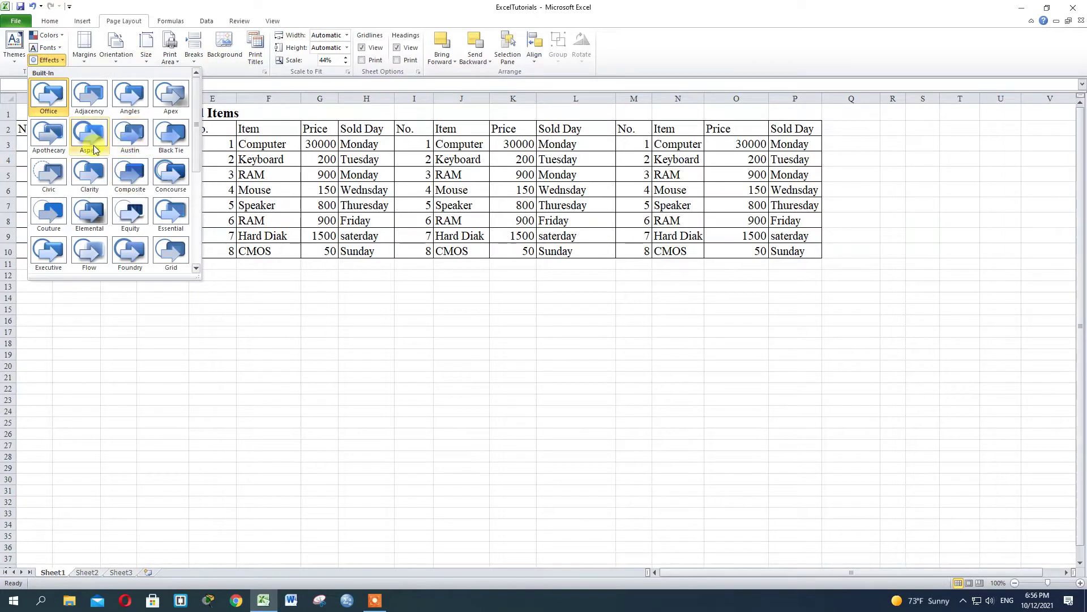
pyautogui.click(232, 170)
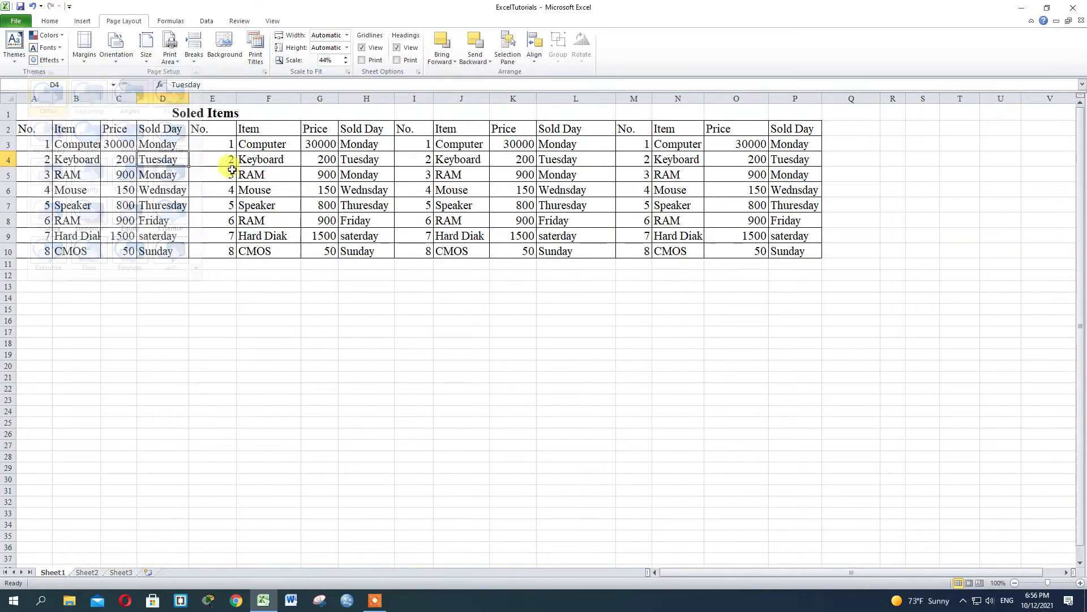
# Step: Set the sheet's page margins to Normal and its orientation to Portrait
pyautogui.click(85, 60)
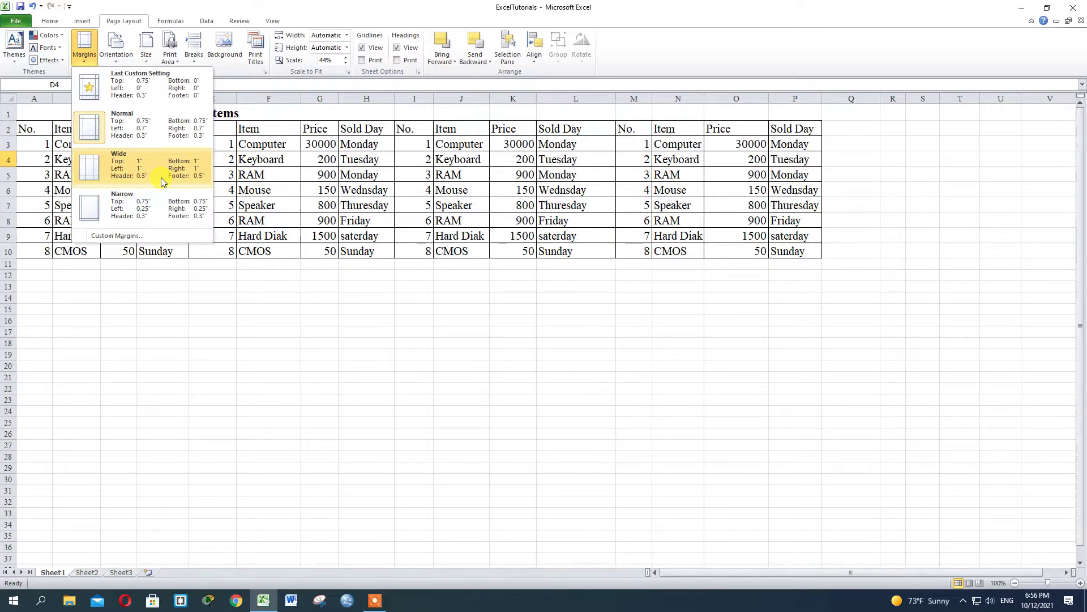
pyautogui.click(80, 126)
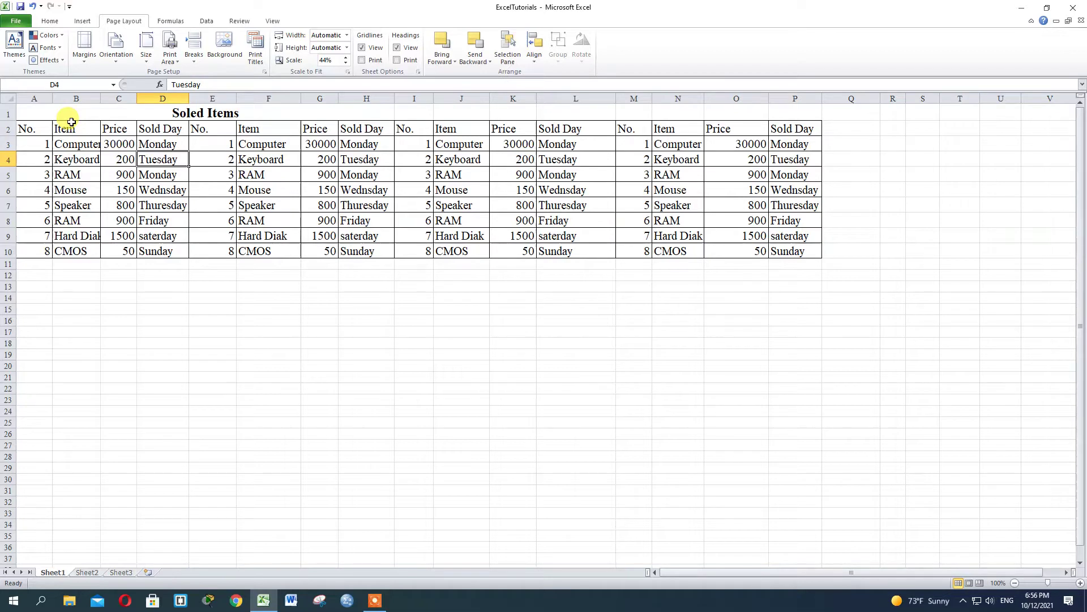
pyautogui.click(117, 59)
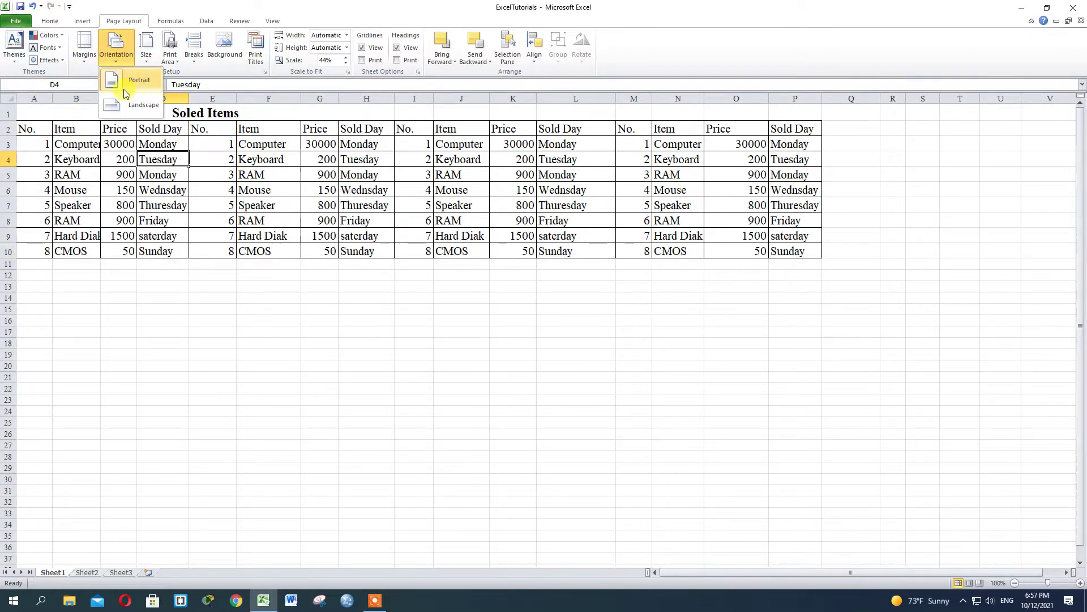
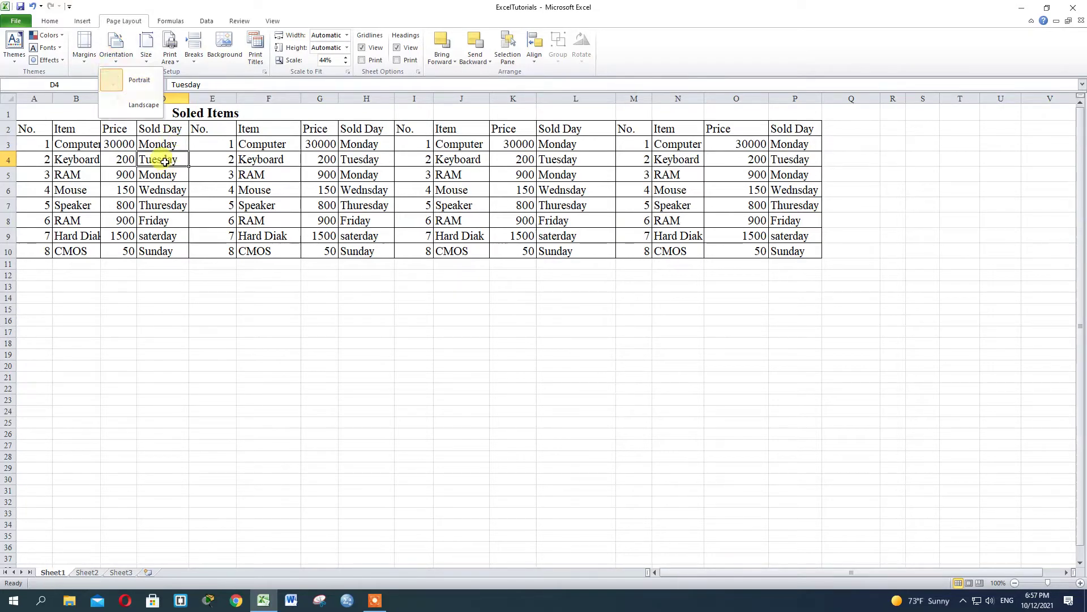
pyautogui.click(133, 85)
# Step: Look through the available paper sizes and set the page to Letter, 8.5" x 11"
pyautogui.click(146, 62)
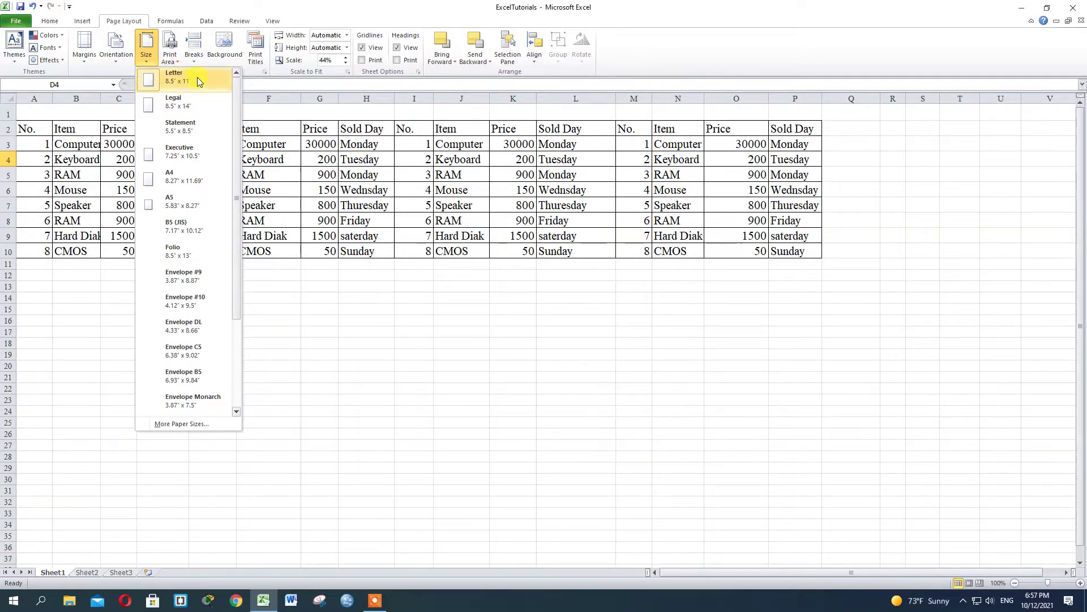
pyautogui.scroll(-2, 204, 288)
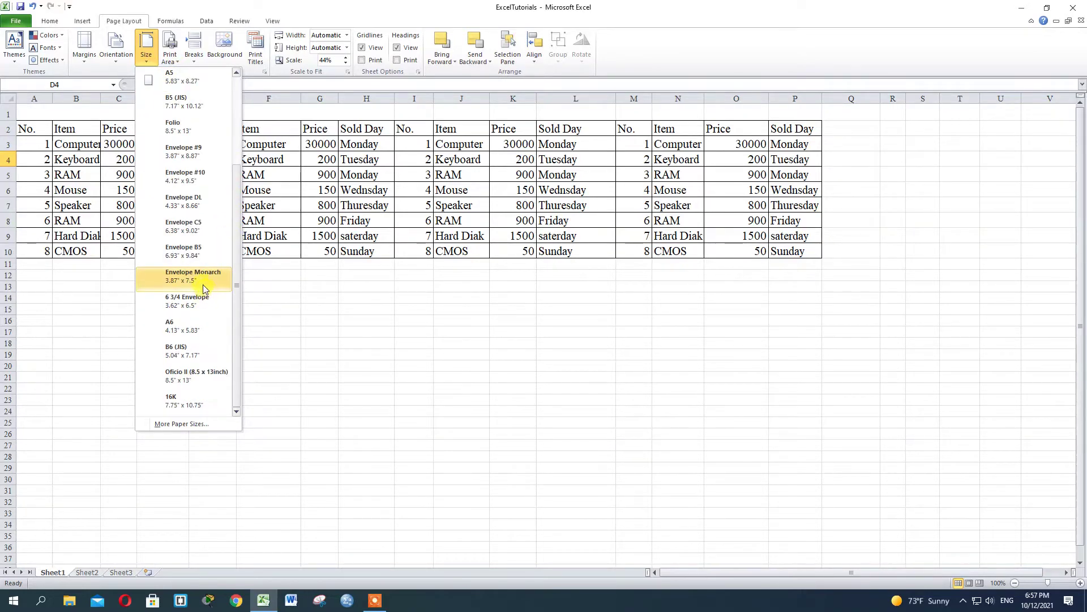
pyautogui.scroll(2, 195, 244)
pyautogui.scroll(-2, 195, 240)
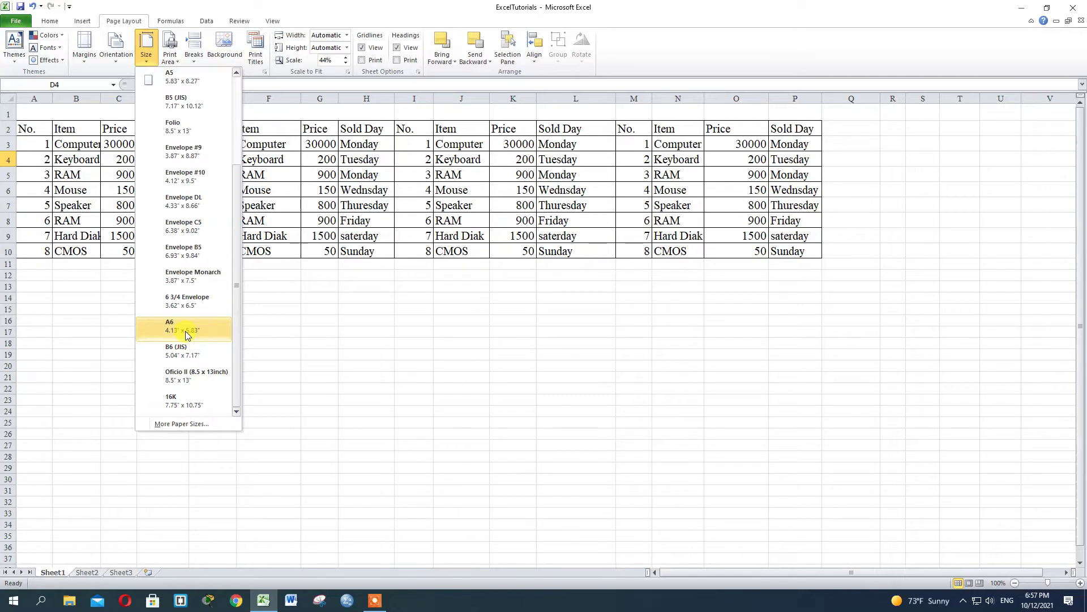
pyautogui.scroll(2, 183, 217)
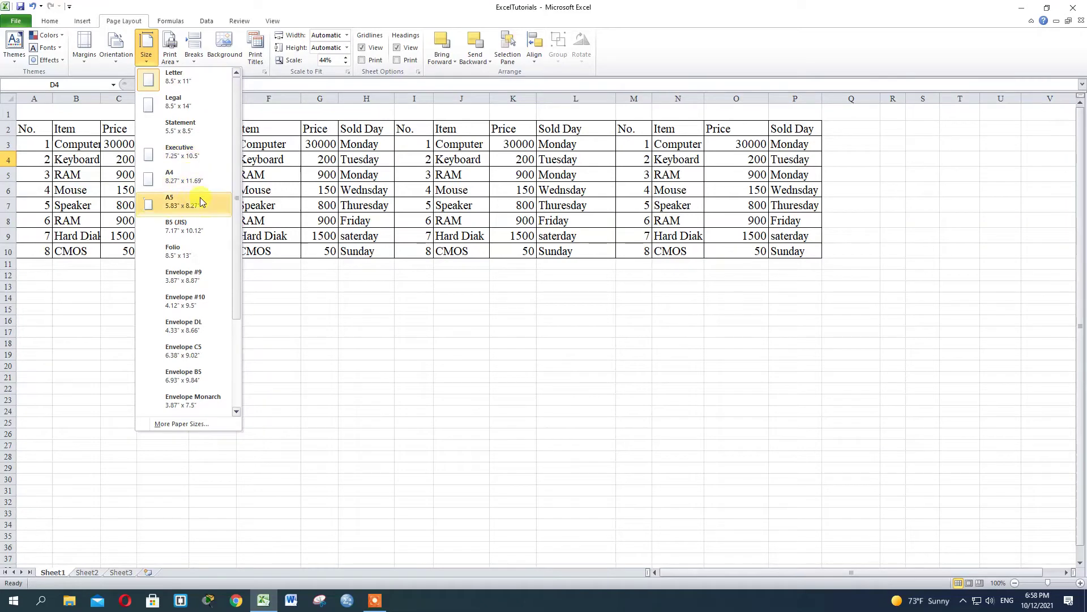
pyautogui.click(172, 75)
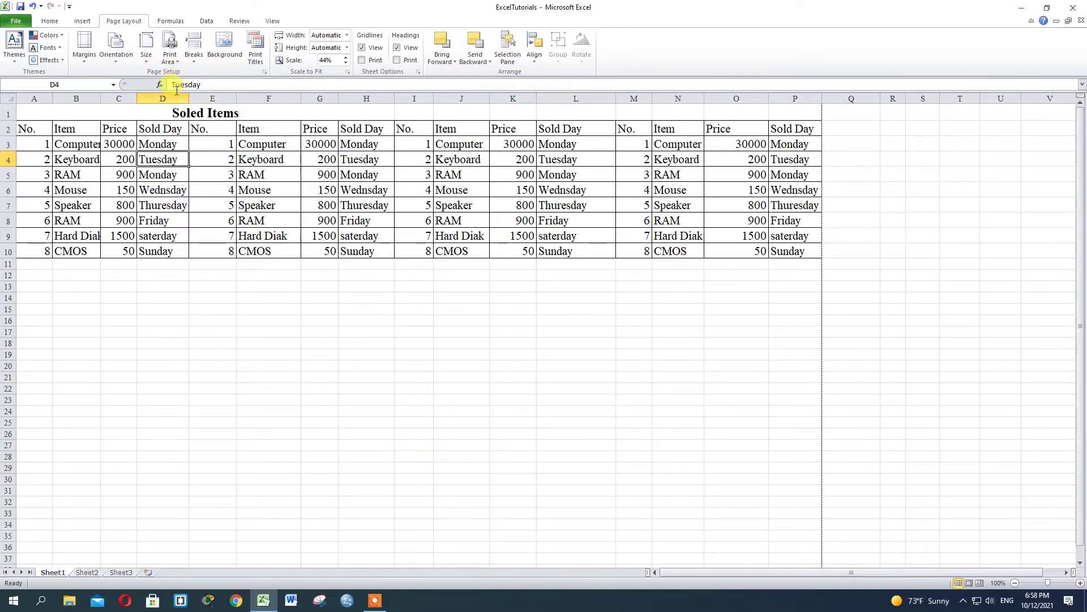
# Step: Set the single cell D4 as the sheet's print area
pyautogui.click(174, 59)
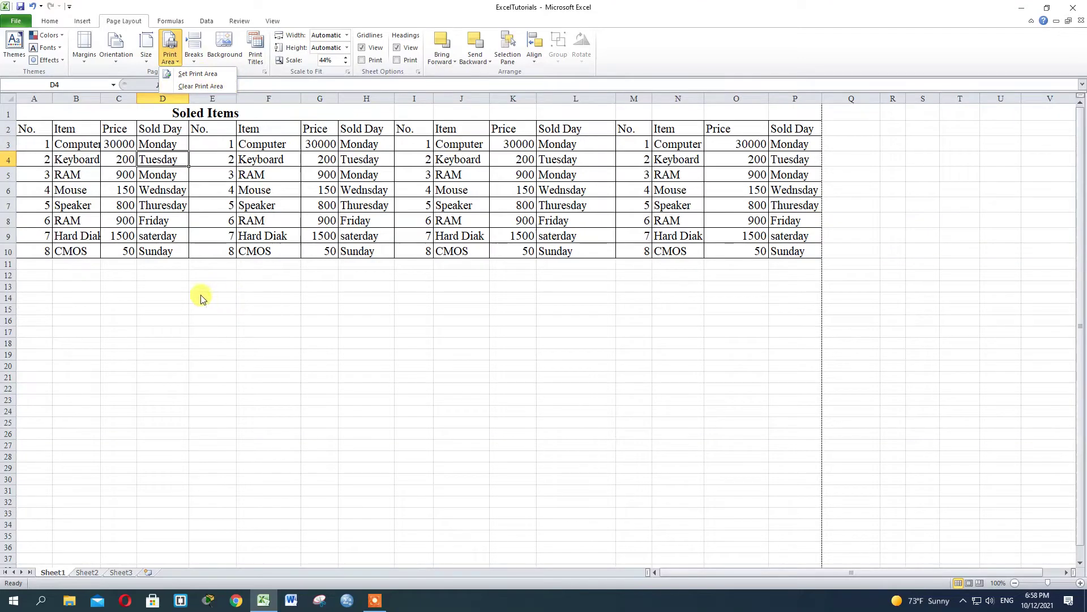
pyautogui.click(197, 294)
pyautogui.click(174, 66)
pyautogui.click(195, 74)
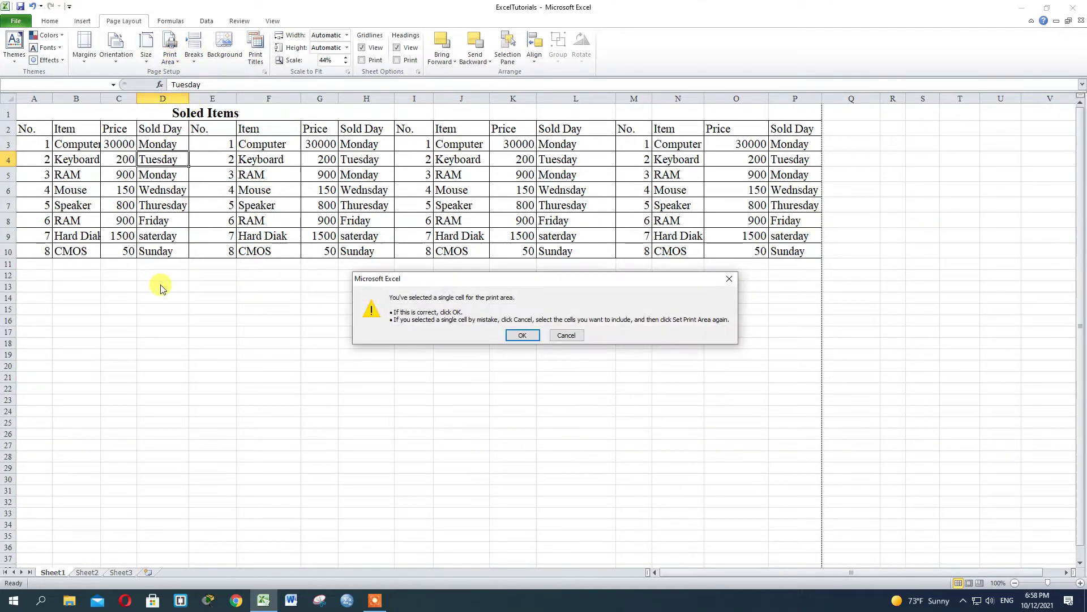
pyautogui.click(520, 335)
# Step: Set the empty range C14:H26 below the table as the print area
pyautogui.moveTo(120, 298); pyautogui.dragTo(362, 432)
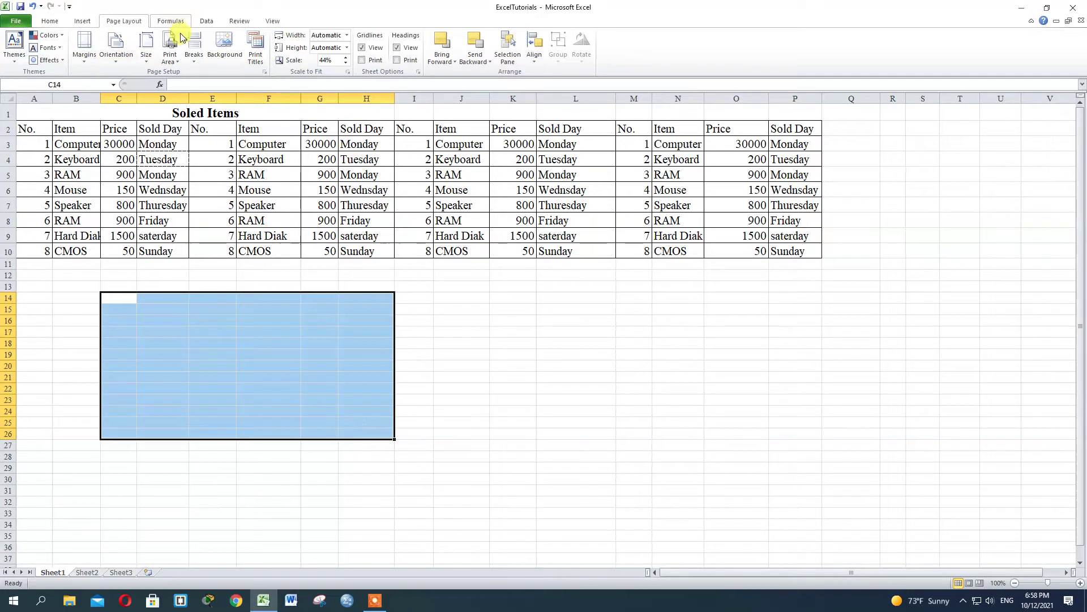
pyautogui.click(171, 56)
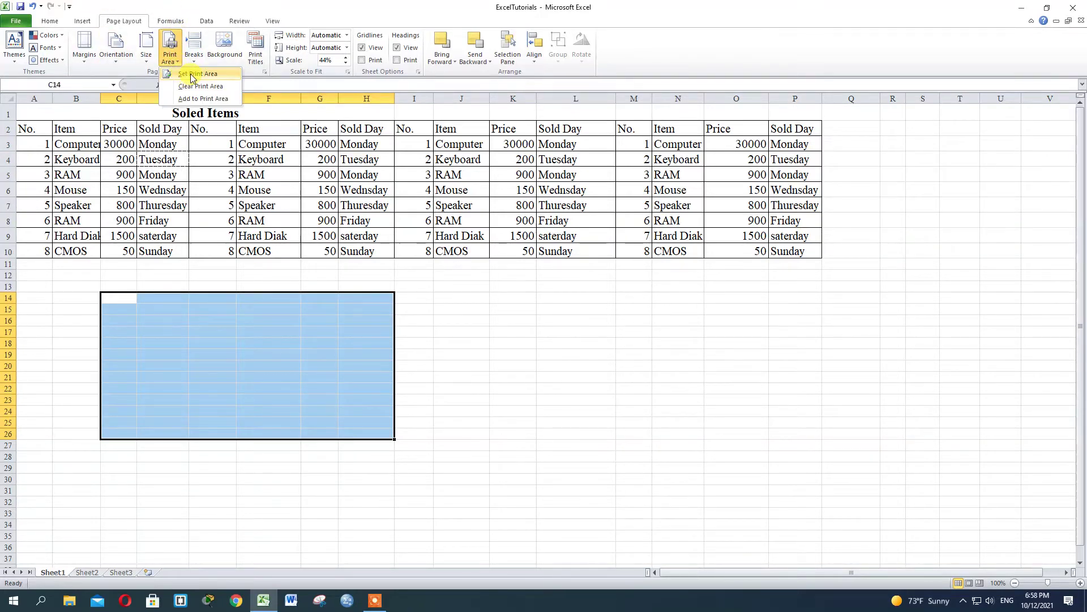
pyautogui.click(196, 74)
pyautogui.click(415, 377)
# Step: Enter "sdsfsaf" in cell E18 inside the print area and check the sheet in the print preview
pyautogui.click(214, 345)
pyautogui.write('sdsfsaf')
pyautogui.click(283, 342)
pyautogui.click(15, 21)
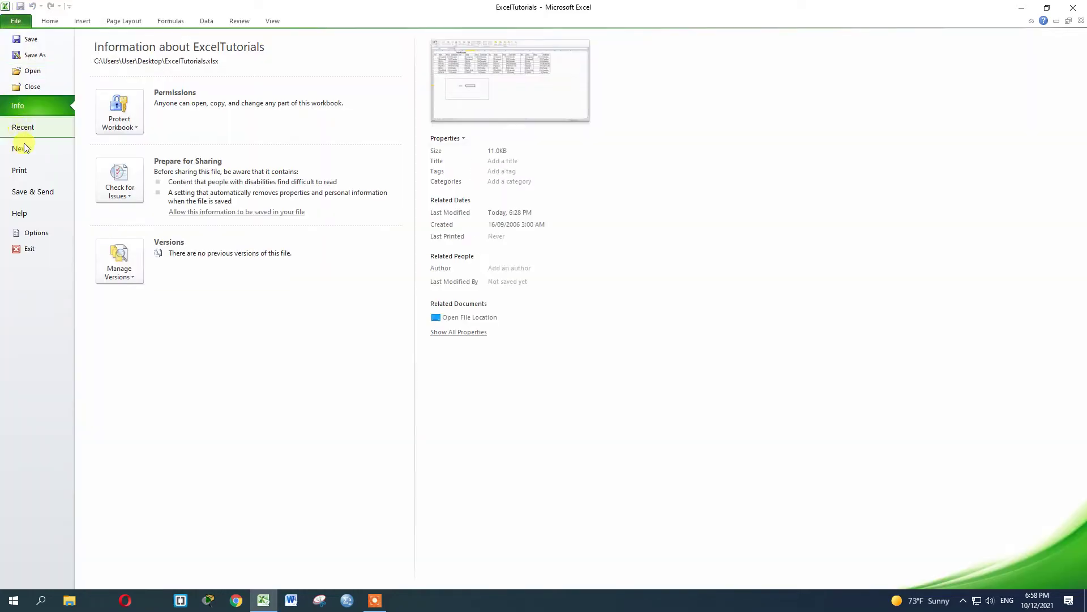
pyautogui.click(31, 171)
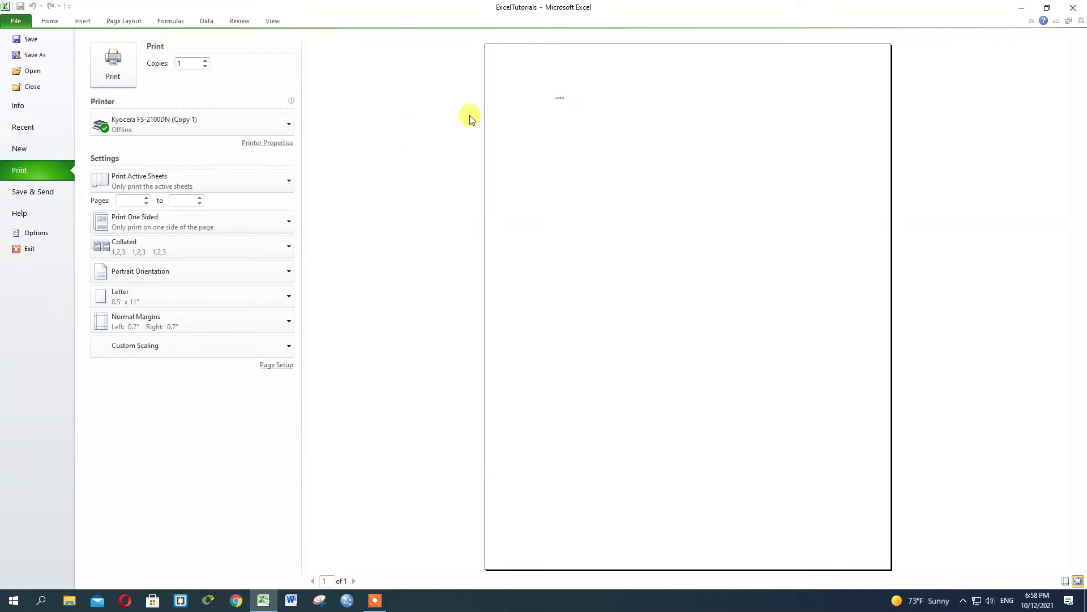
pyautogui.click(54, 23)
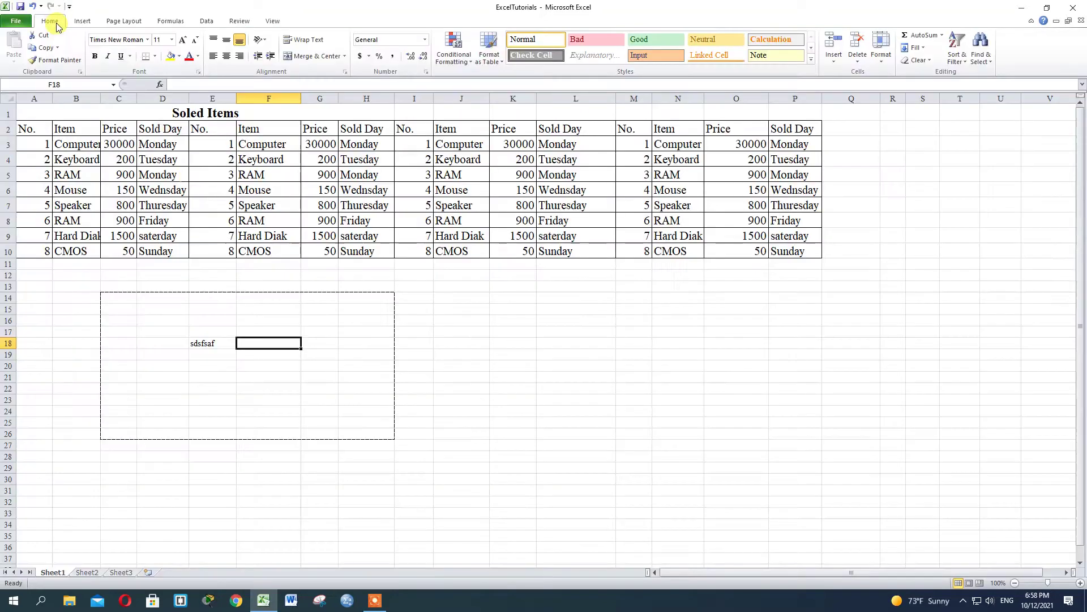
# Step: Format the text in cell E18 with font size 36, red color and bold
pyautogui.click(197, 343)
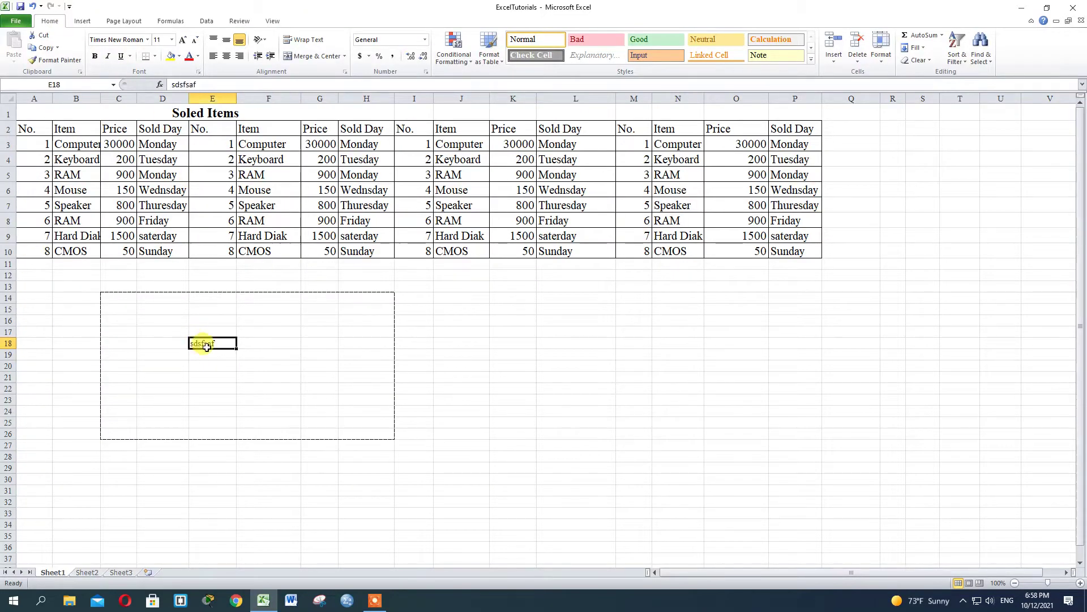
pyautogui.click(184, 39)
pyautogui.click(183, 39)
pyautogui.click(183, 40)
pyautogui.click(184, 40)
pyautogui.click(183, 40)
pyautogui.click(183, 40)
pyautogui.click(182, 40)
pyautogui.click(182, 41)
pyautogui.click(190, 57)
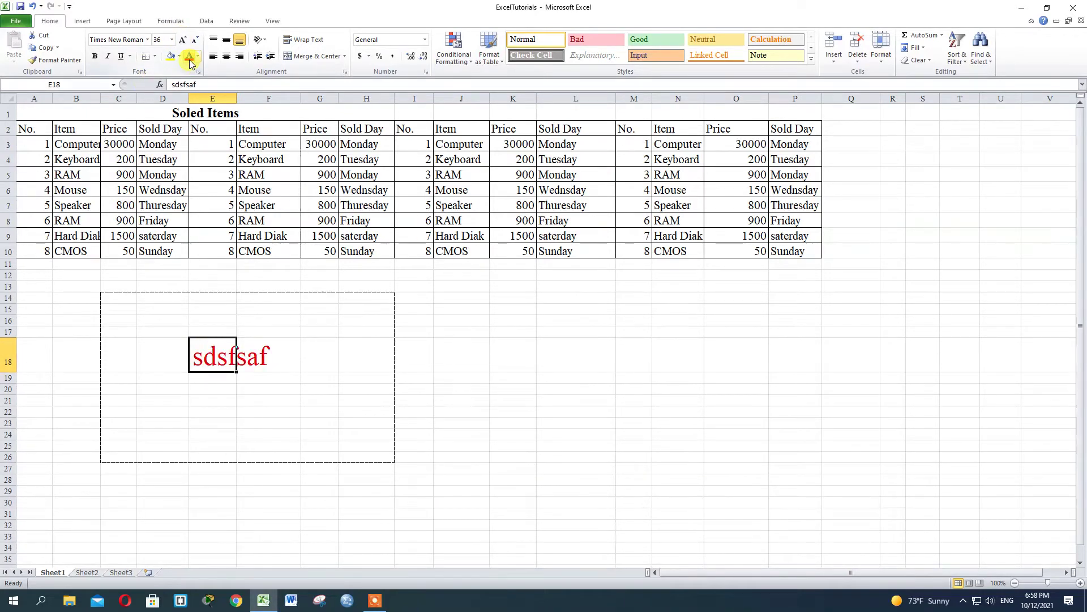
pyautogui.click(95, 56)
# Step: Check how the formatted text in the print area looks in the print preview and return to the sheet
pyautogui.click(15, 21)
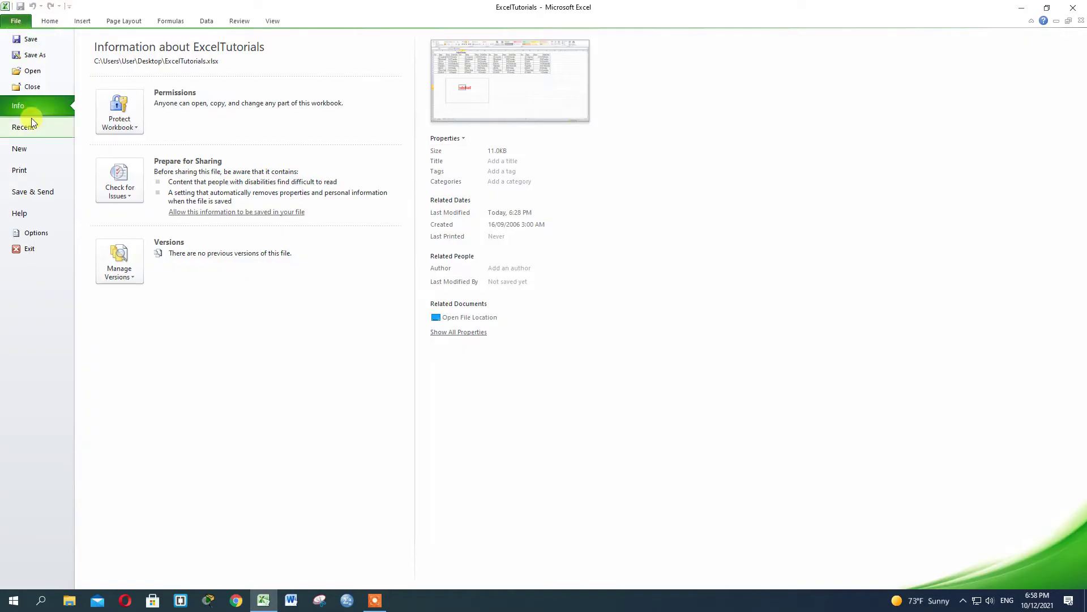
pyautogui.click(37, 172)
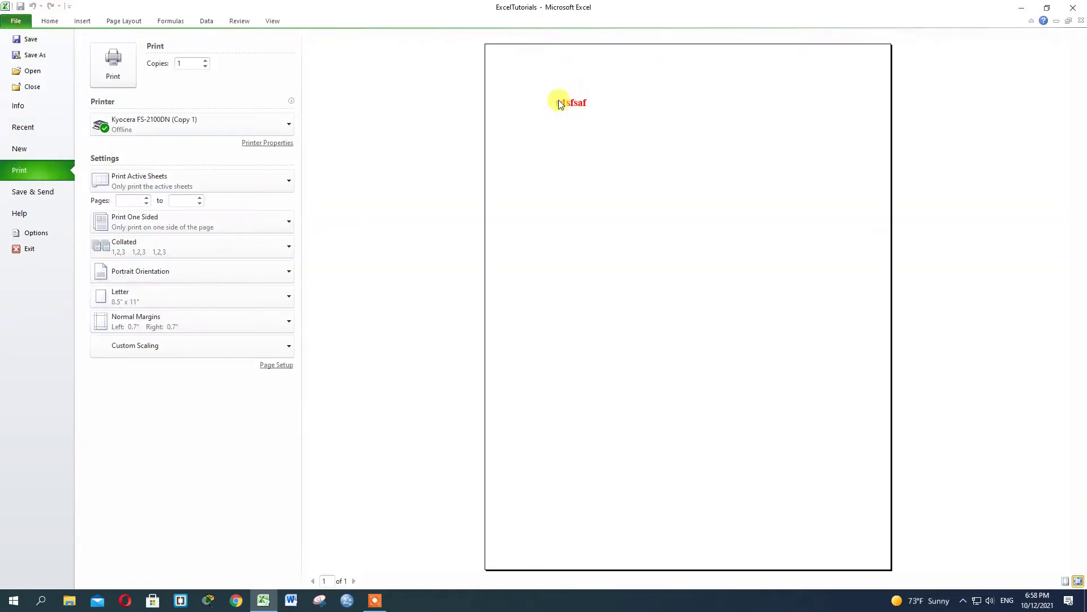
pyautogui.click(50, 21)
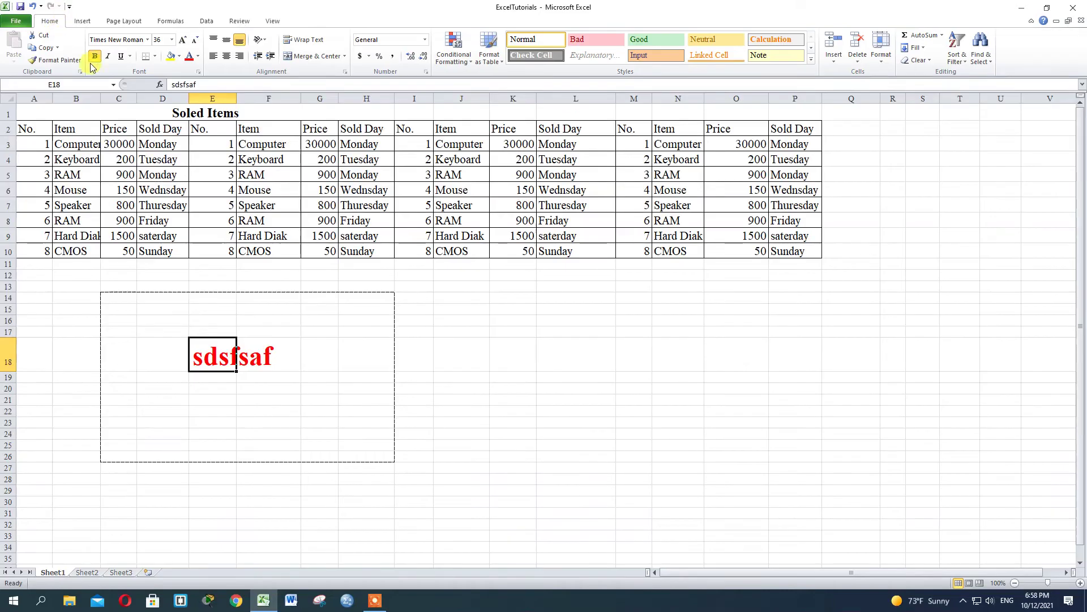
# Step: Clear the print area set around the range below the table
pyautogui.click(320, 398)
pyautogui.moveTo(103, 296); pyautogui.dragTo(416, 457)
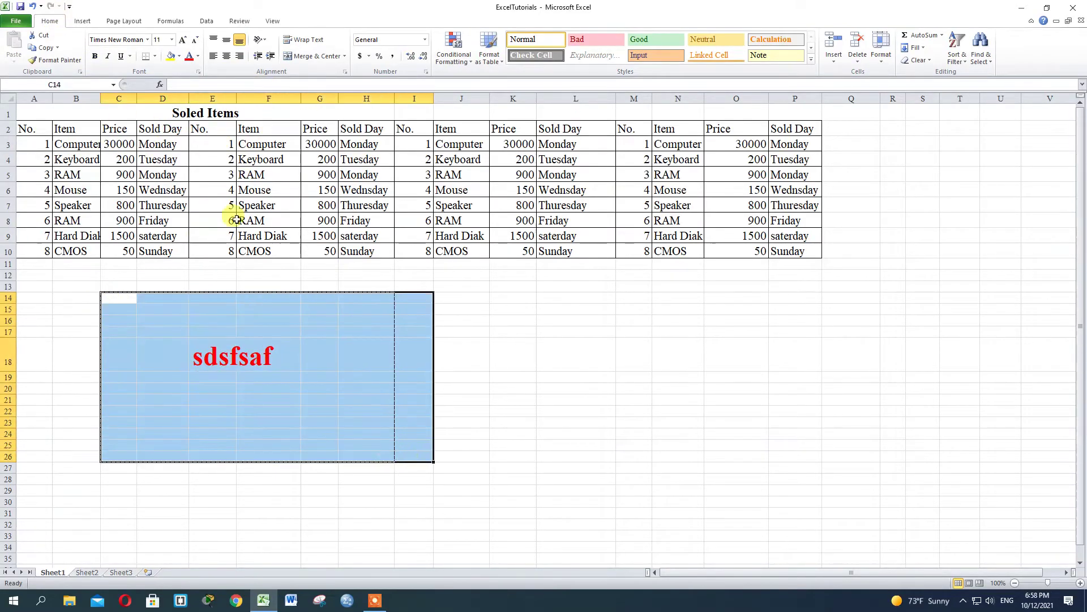
pyautogui.click(123, 21)
pyautogui.click(170, 51)
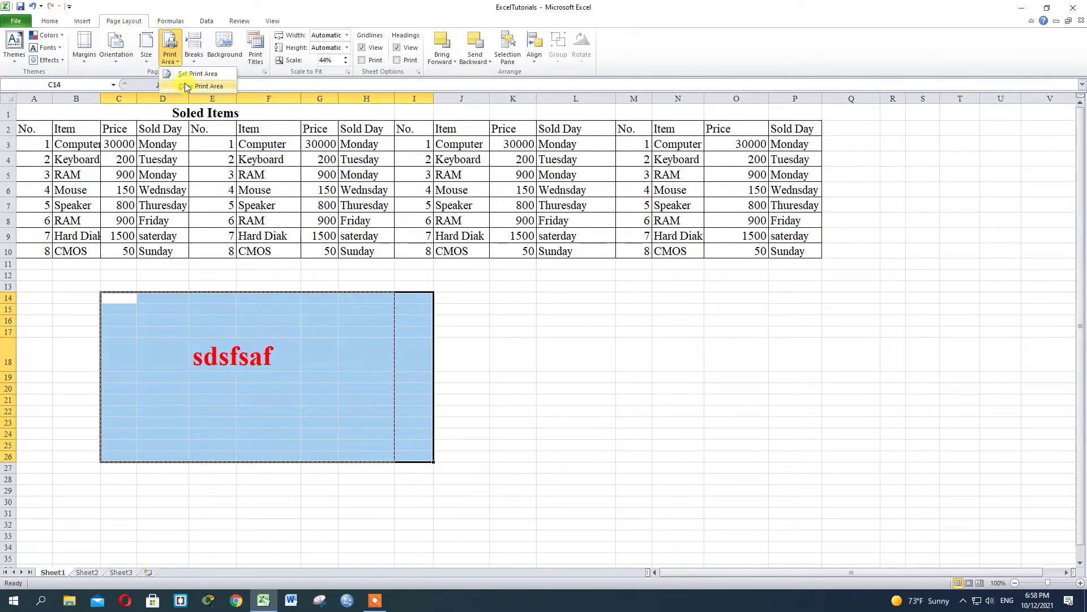
pyautogui.click(187, 85)
pyautogui.click(222, 352)
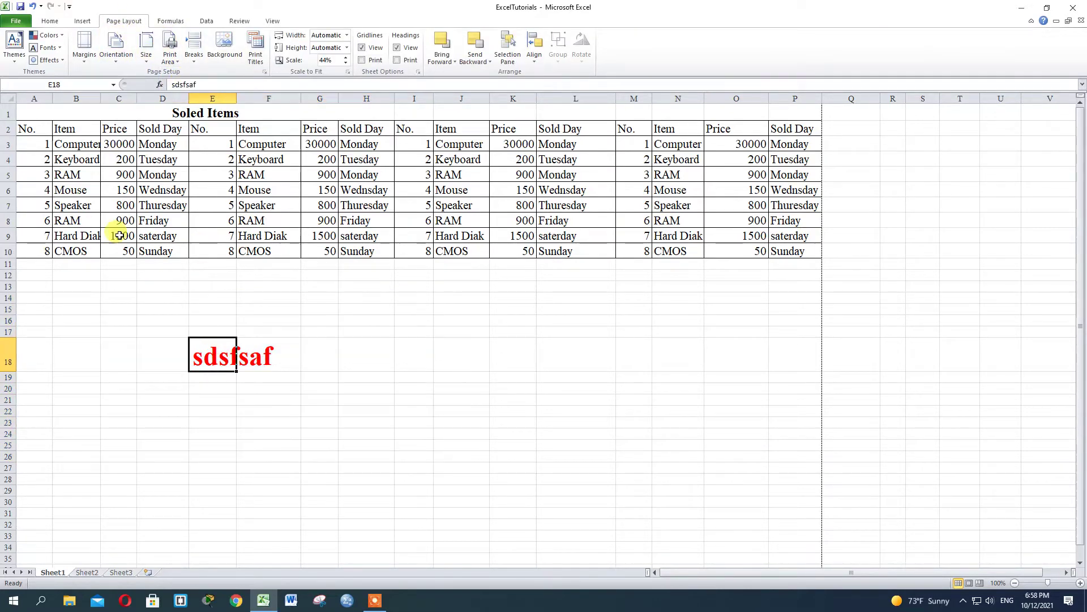
# Step: Check the whole sheet in the print preview, return to it and delete the red text in row 18
pyautogui.click(15, 22)
pyautogui.click(19, 169)
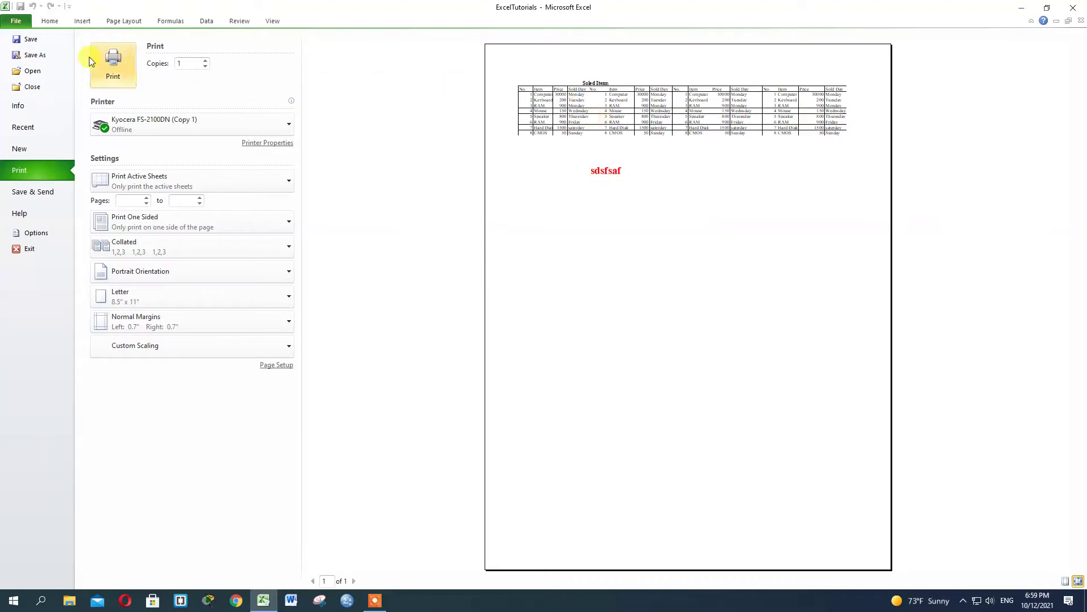
pyautogui.click(50, 21)
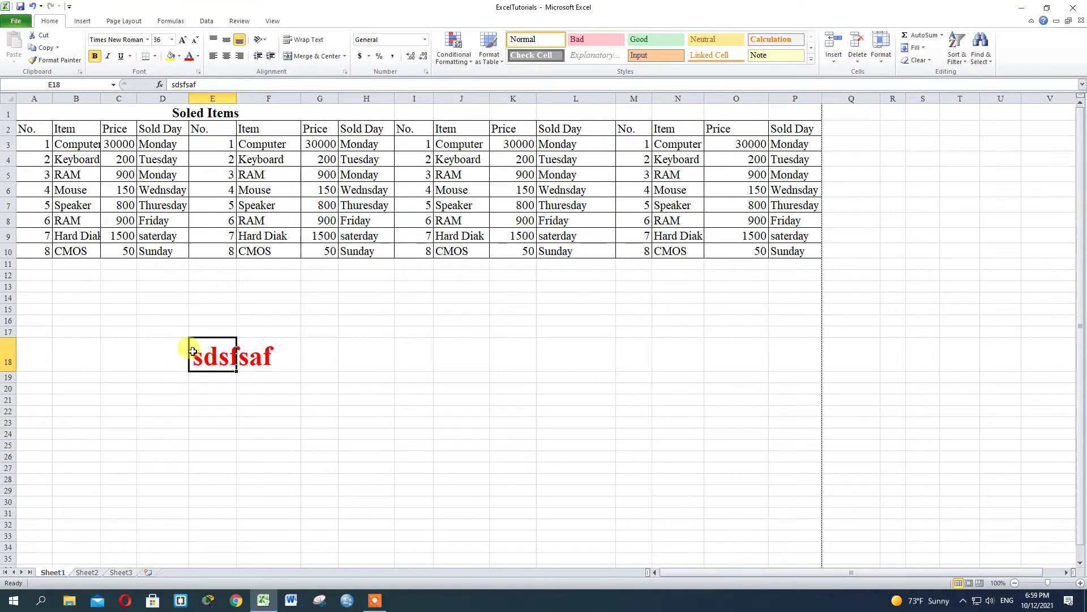
pyautogui.moveTo(198, 351); pyautogui.dragTo(308, 367)
pyautogui.press('Delete')
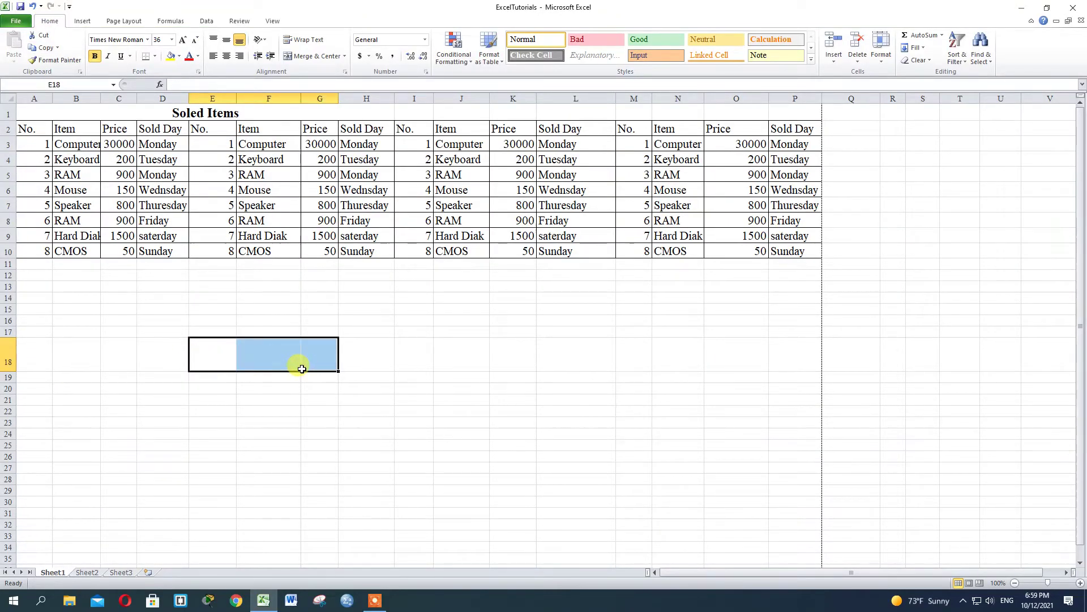
# Step: Insert a page break at cell E18 and look over how the sheet is divided
pyautogui.click(120, 21)
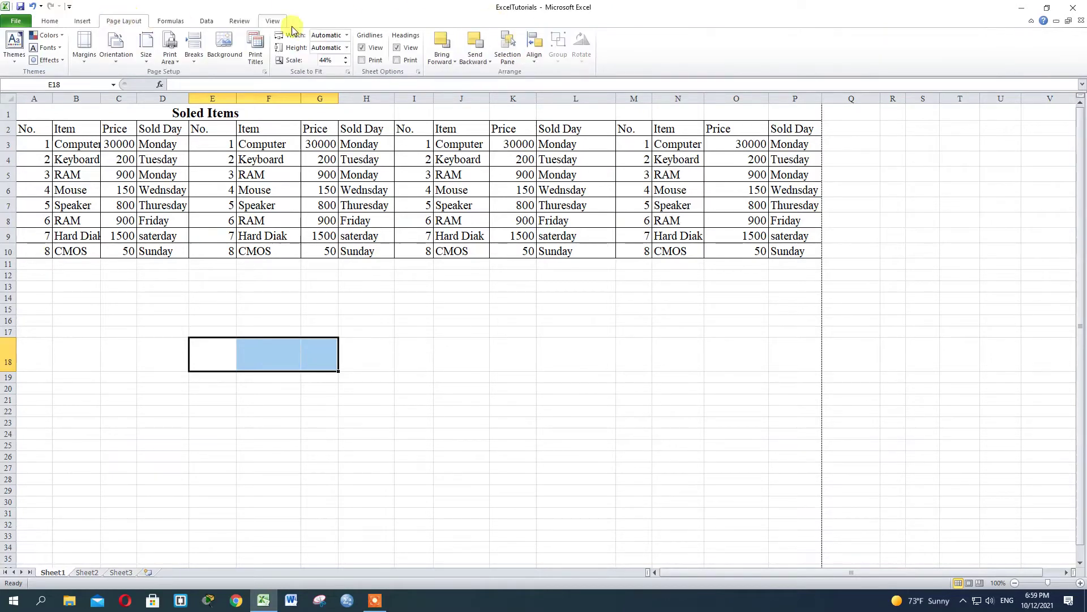
pyautogui.click(196, 62)
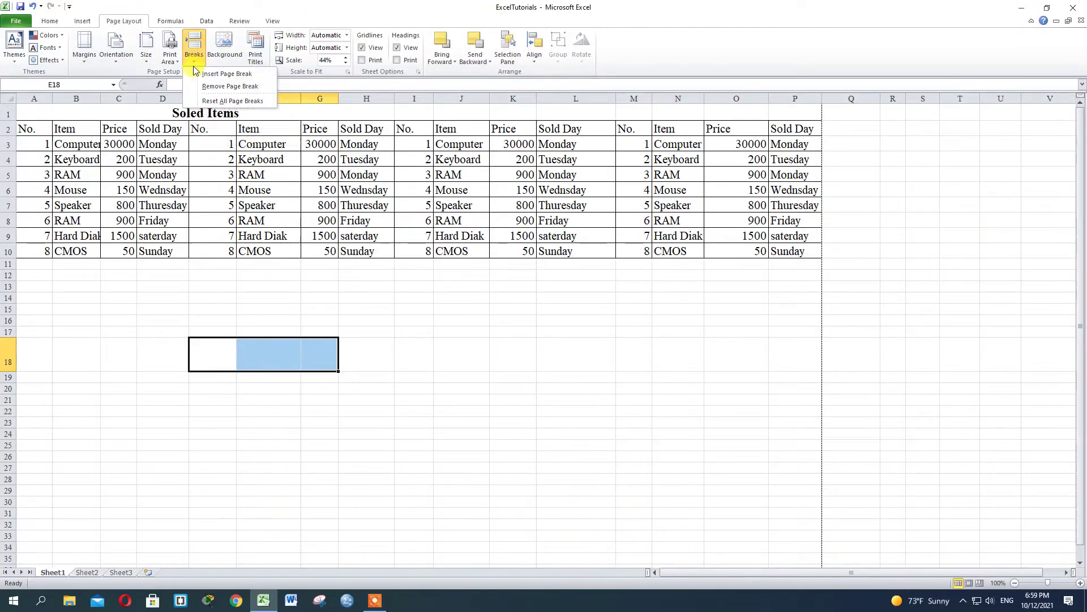
pyautogui.click(227, 74)
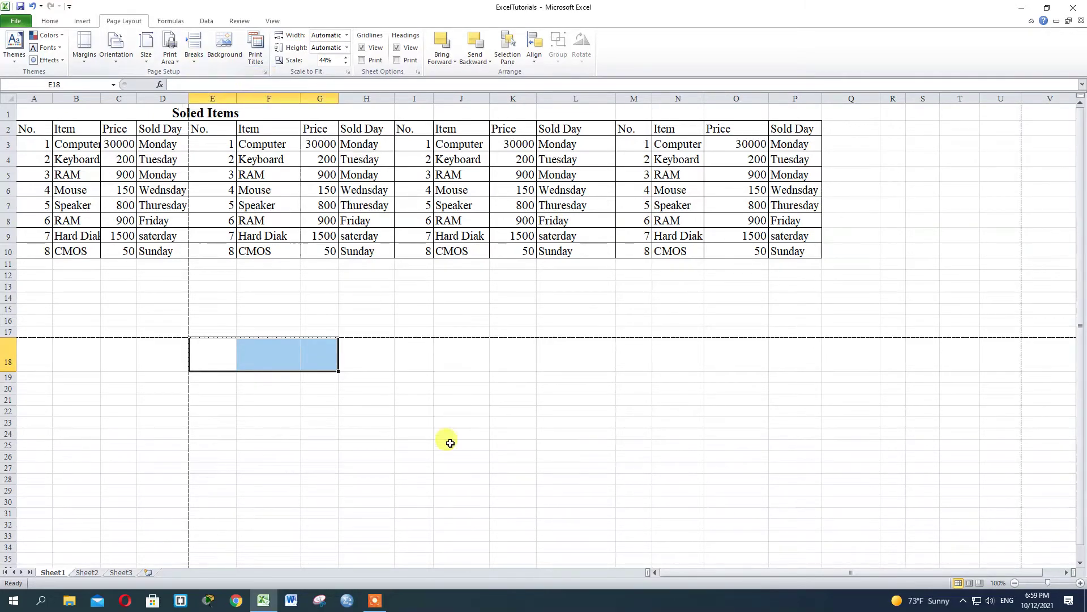
pyautogui.click(461, 479)
pyautogui.scroll(-6, 271, 401)
pyautogui.scroll(6, 283, 406)
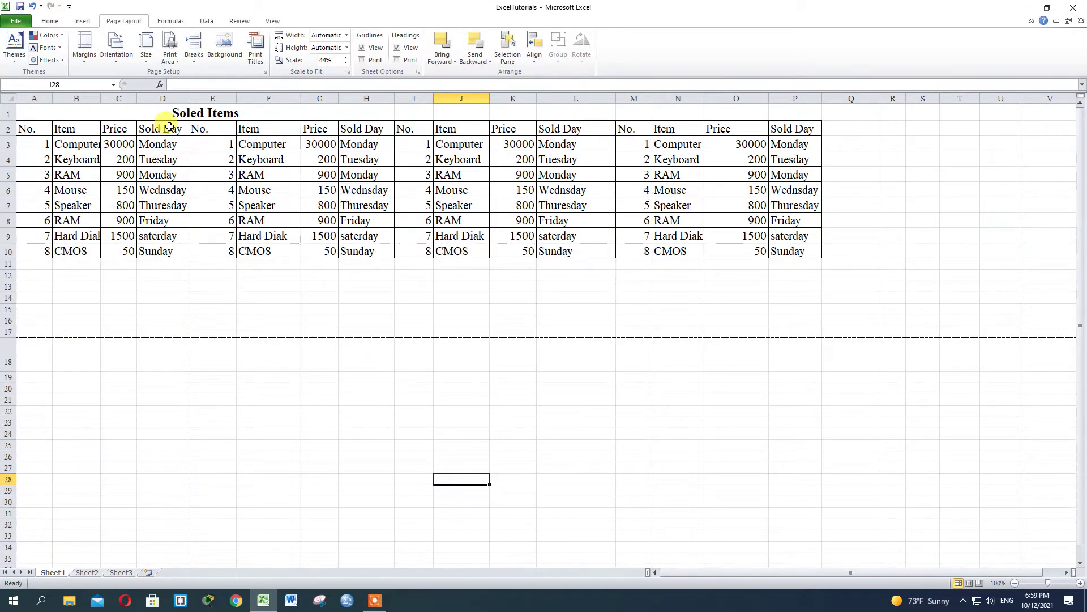
# Step: Try to remove the page break with cell J28 selected
pyautogui.click(193, 56)
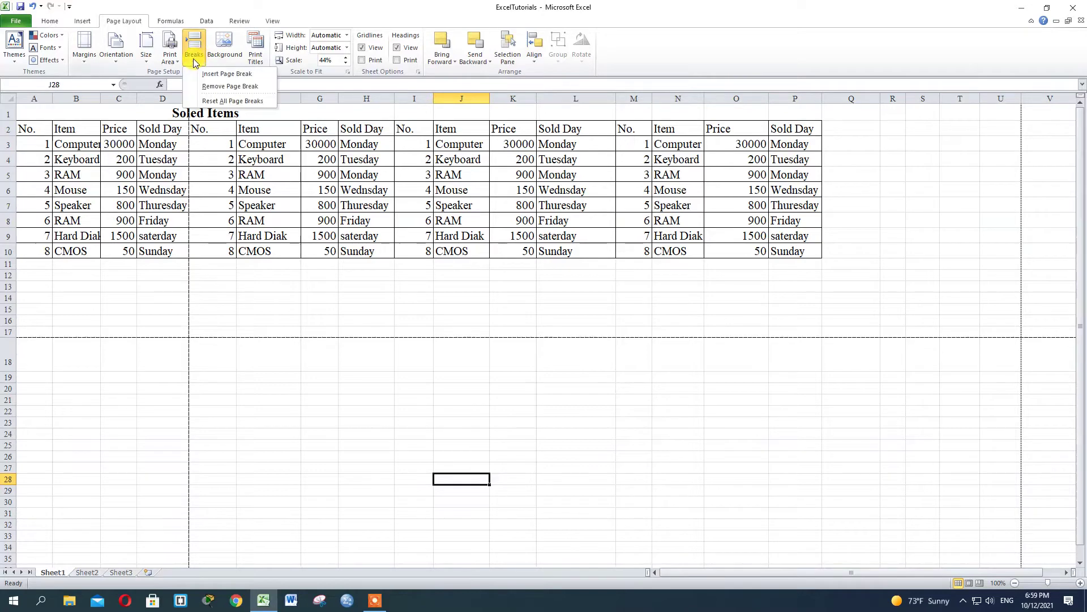
pyautogui.click(204, 86)
pyautogui.click(271, 286)
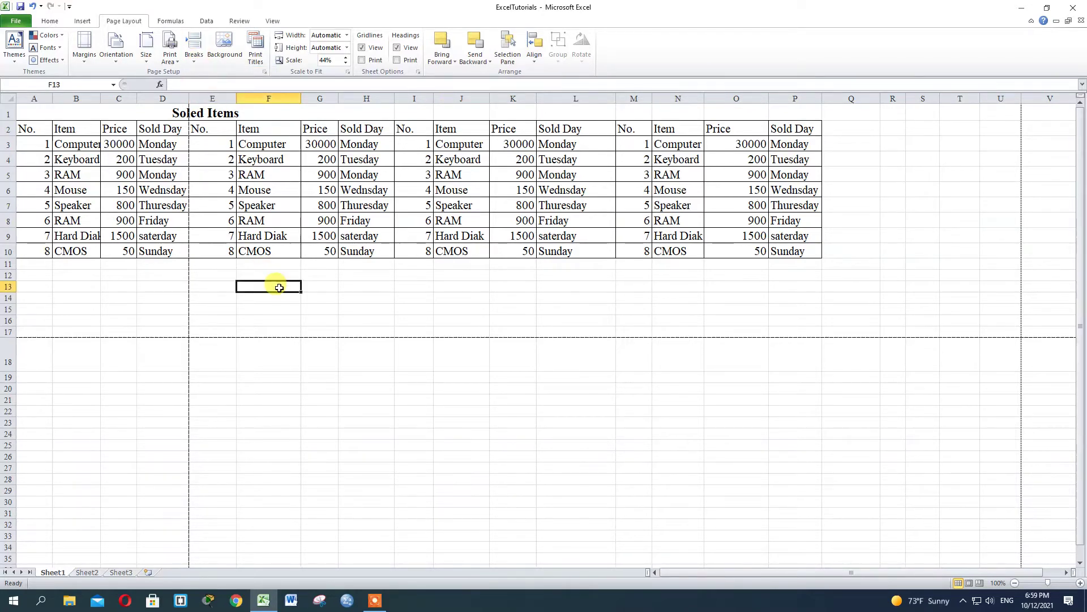
# Step: Reset all page breaks on the sheet
pyautogui.click(196, 60)
pyautogui.click(196, 60)
pyautogui.click(197, 63)
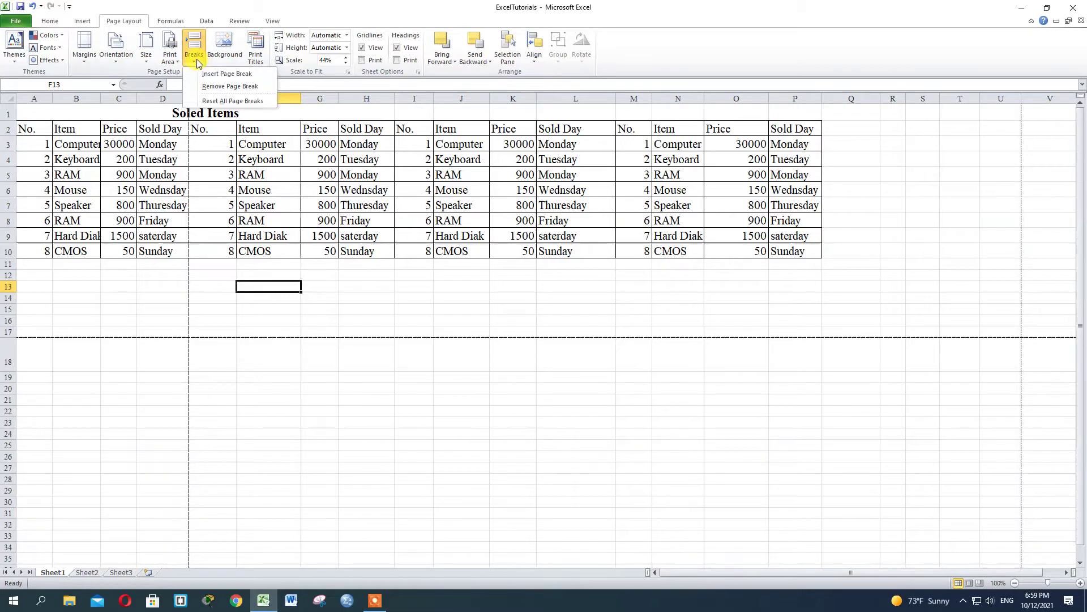
pyautogui.click(212, 101)
pyautogui.click(444, 341)
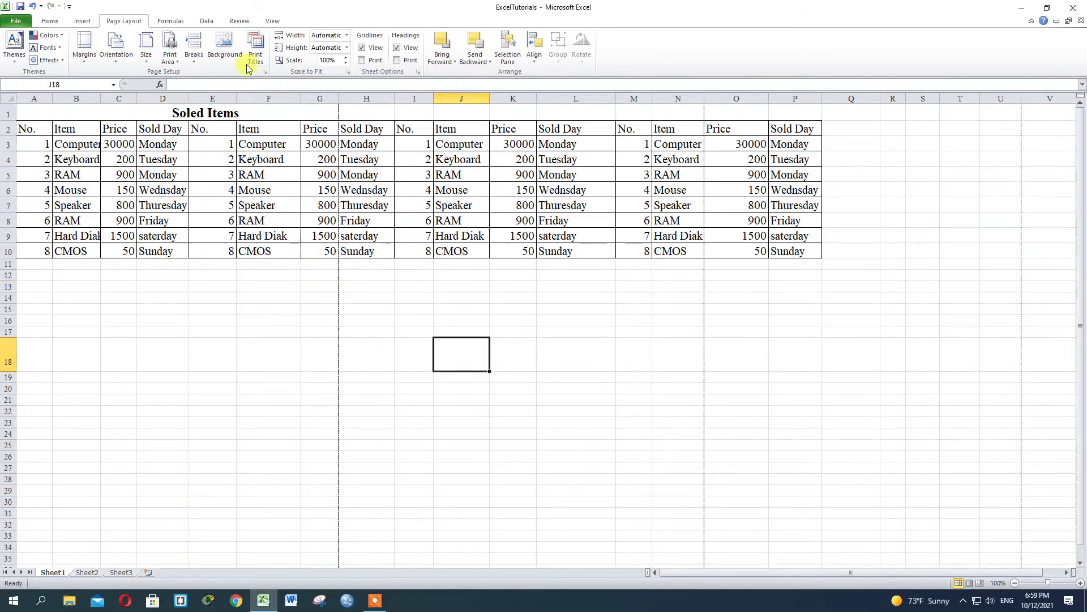
pyautogui.click(227, 39)
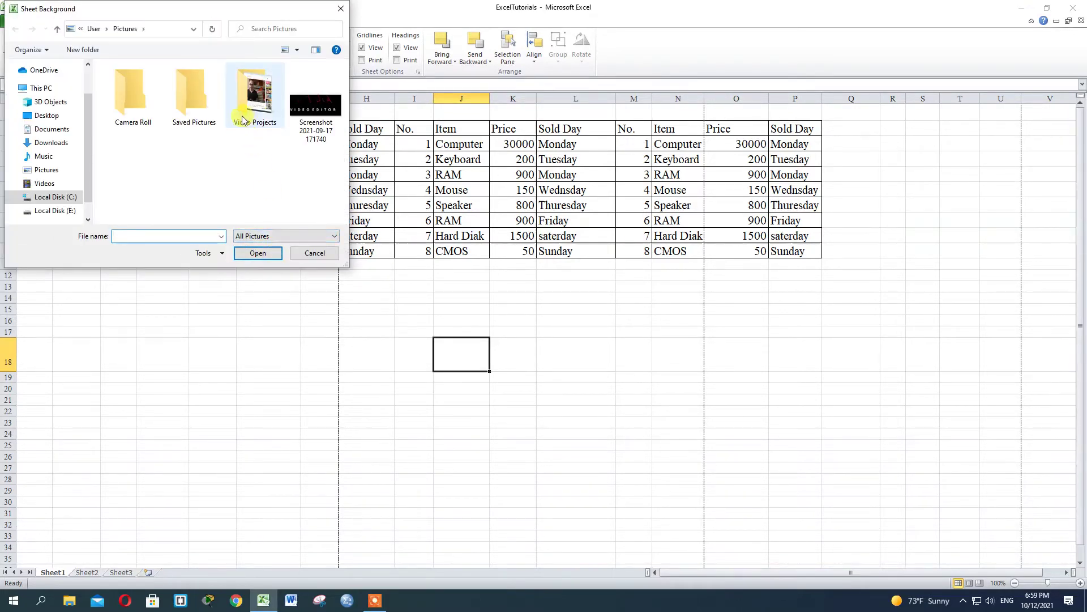
pyautogui.click(317, 100)
pyautogui.click(259, 254)
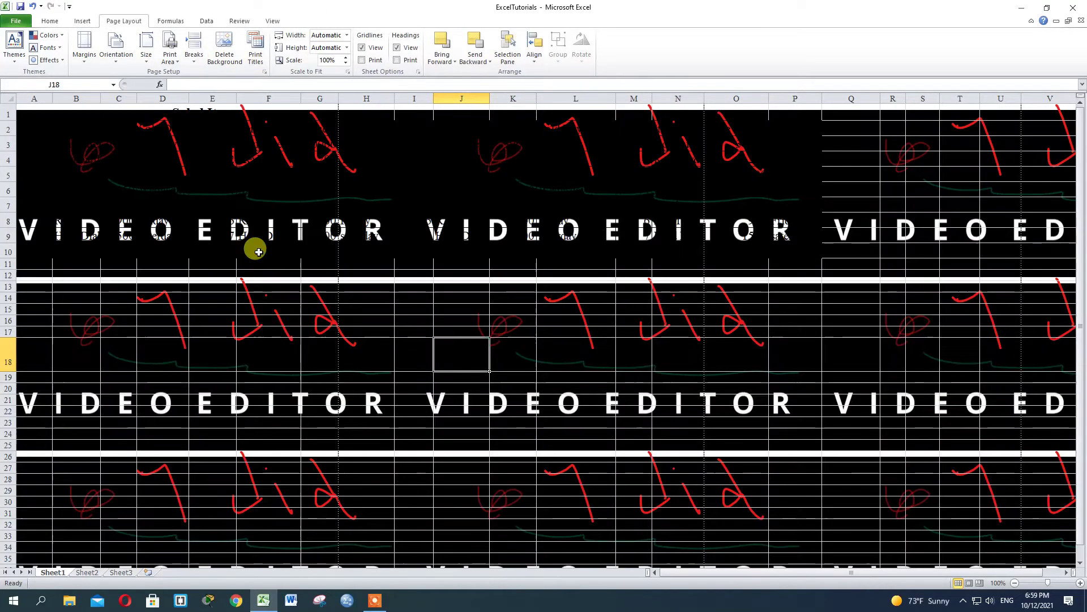
pyautogui.scroll(-15, 461, 266)
pyautogui.scroll(15, 466, 265)
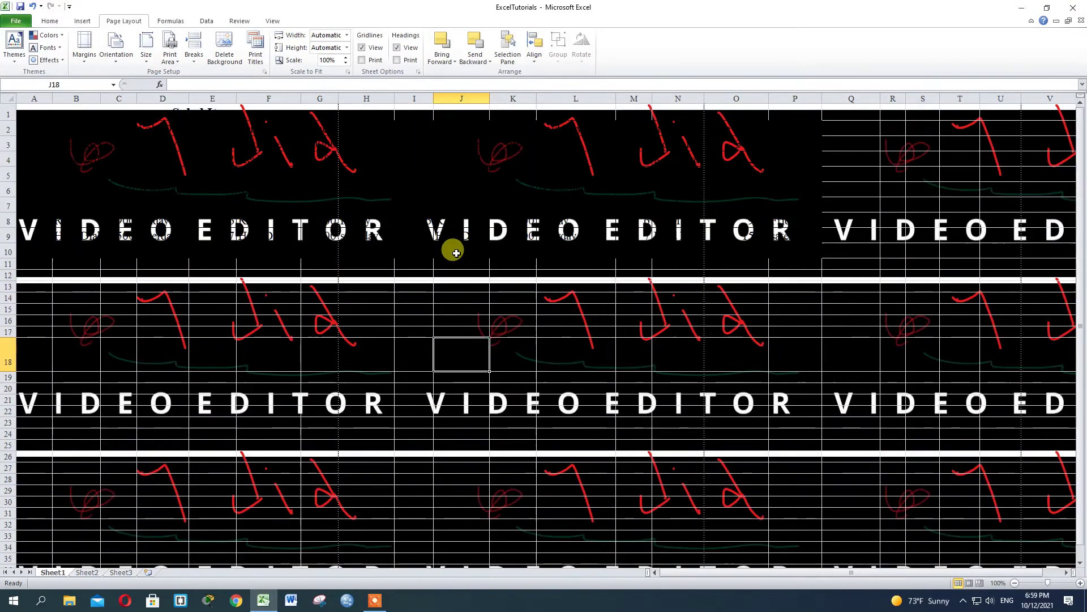
# Step: Enter "dfhgh" in cell F6 and "jhjh" in cell J6 over the background picture
pyautogui.click(255, 189)
pyautogui.write('dfhgh')
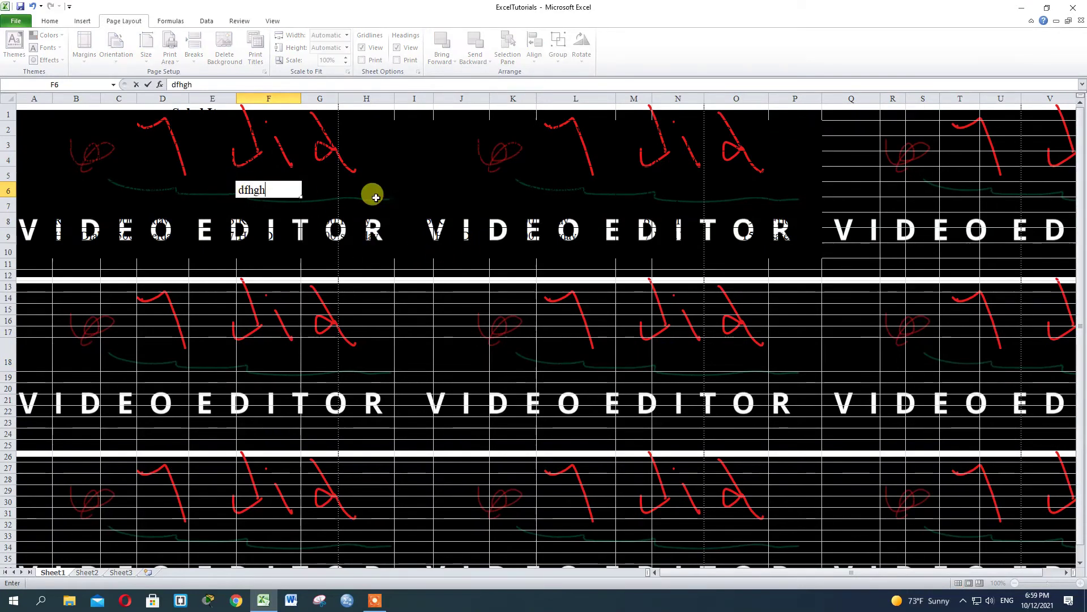
pyautogui.click(436, 185)
pyautogui.write('jhjh')
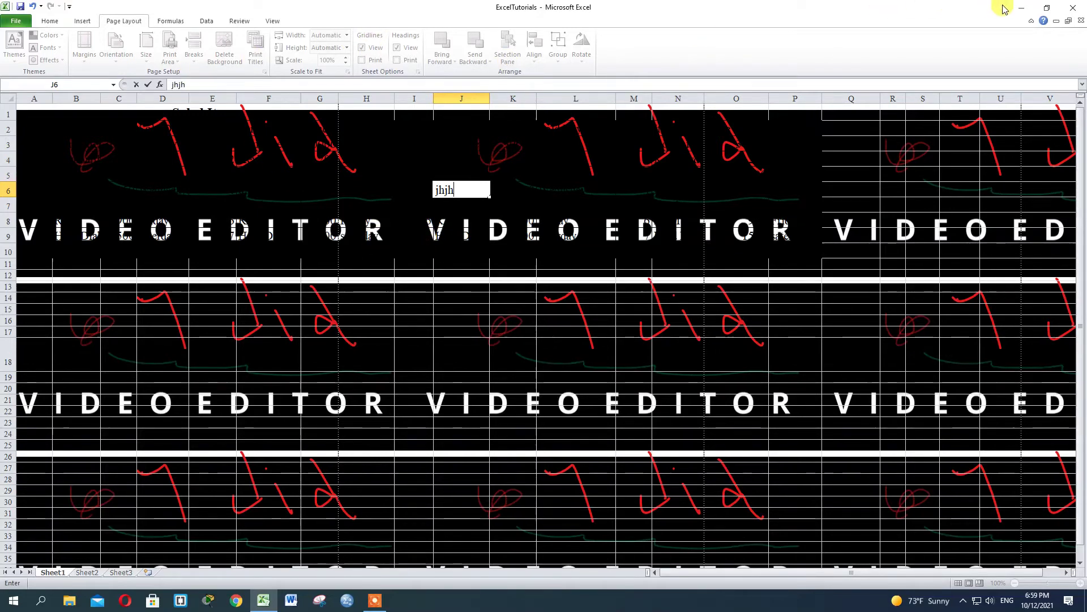
# Step: Delete the background picture from the sheet
pyautogui.click(1022, 8)
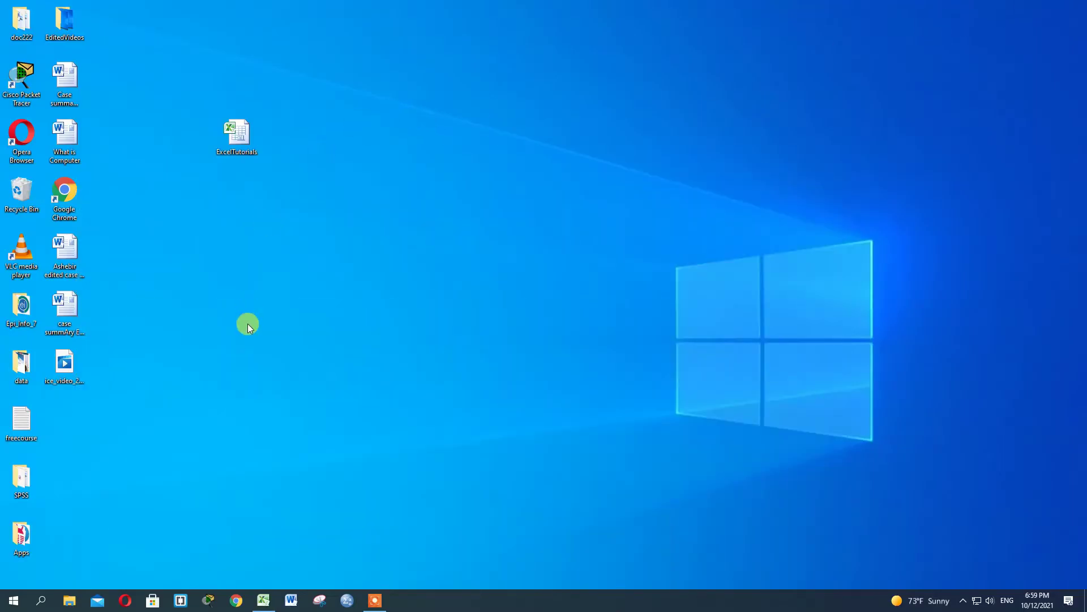
pyautogui.click(264, 602)
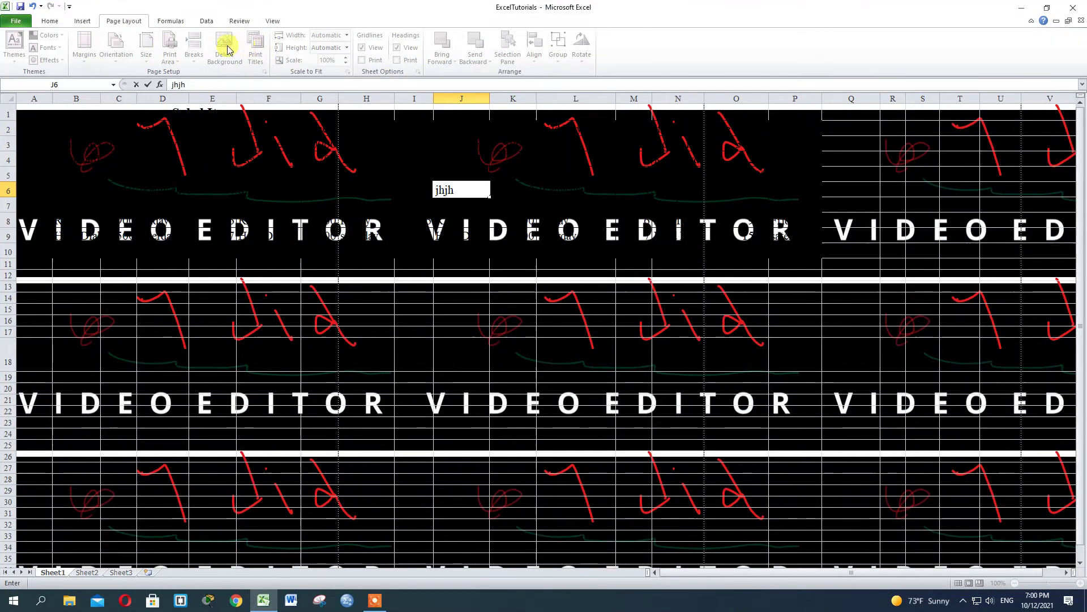
pyautogui.click(240, 160)
pyautogui.click(224, 44)
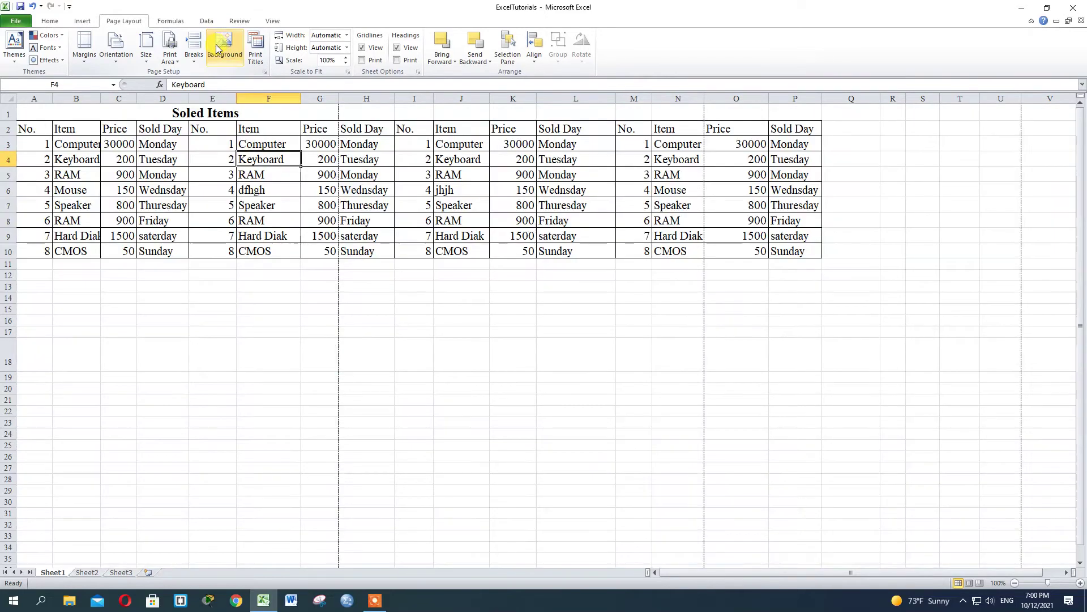
# Step: Insert a screen clipping of the desktop wallpaper, about 6.36" high and 6.89" wide, into the sheet
pyautogui.click(84, 21)
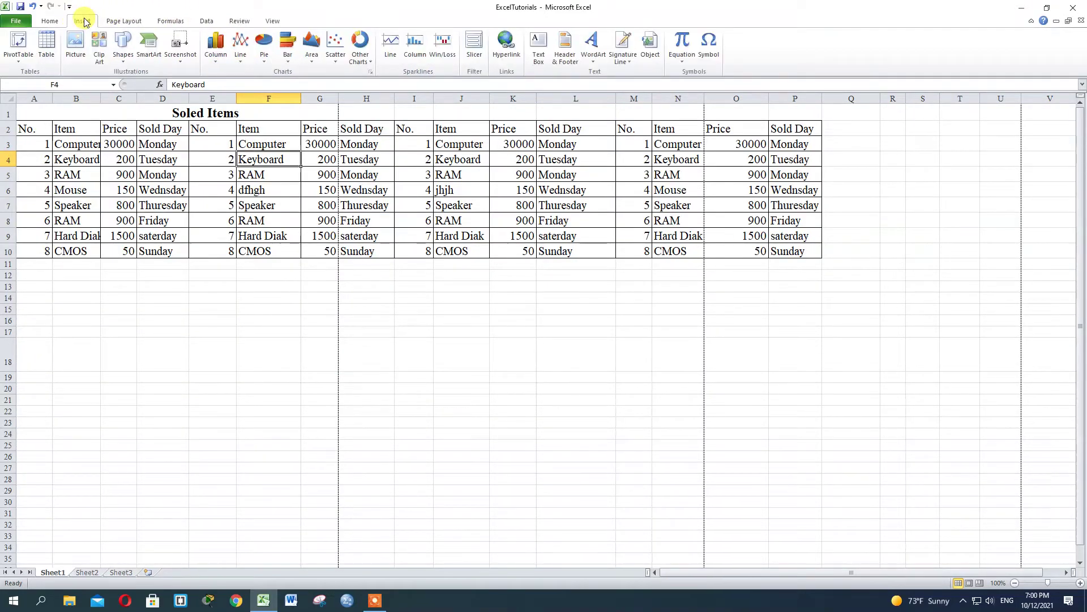
pyautogui.click(179, 58)
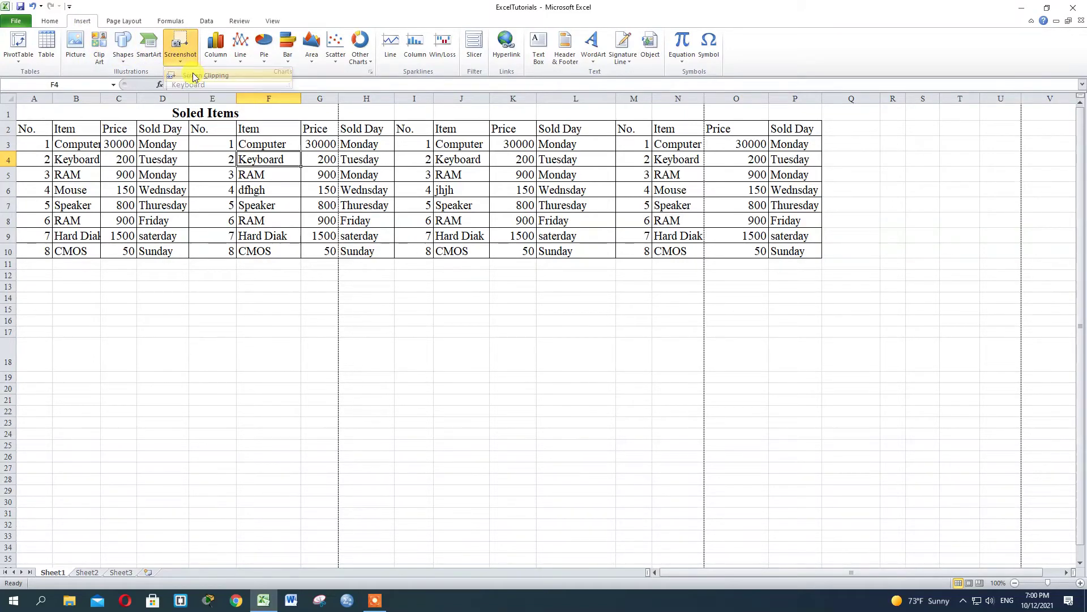
pyautogui.click(192, 73)
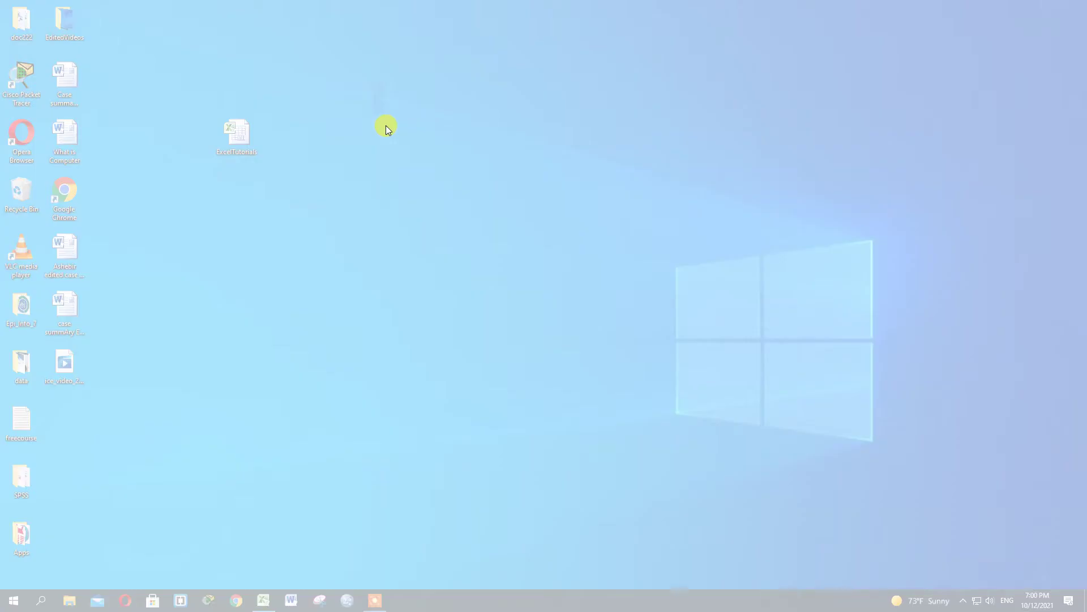
pyautogui.moveTo(365, 87); pyautogui.dragTo(739, 432)
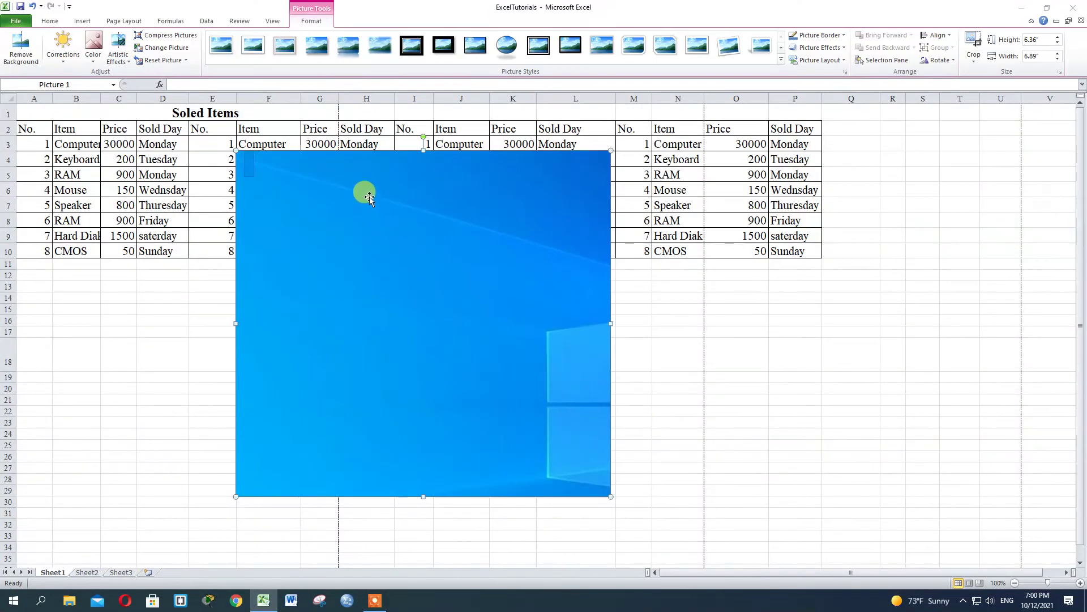
# Step: Shrink the inserted clipping to about 5.86" high and 6.35" wide, and delete it from the sheet
pyautogui.moveTo(255, 182); pyautogui.dragTo(262, 189)
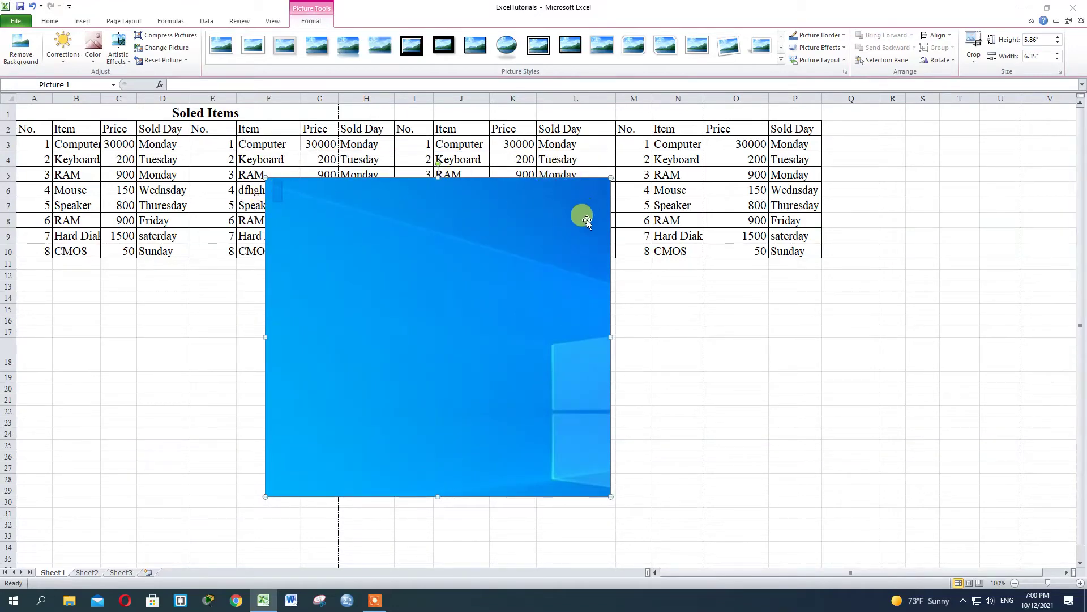
pyautogui.press('Delete')
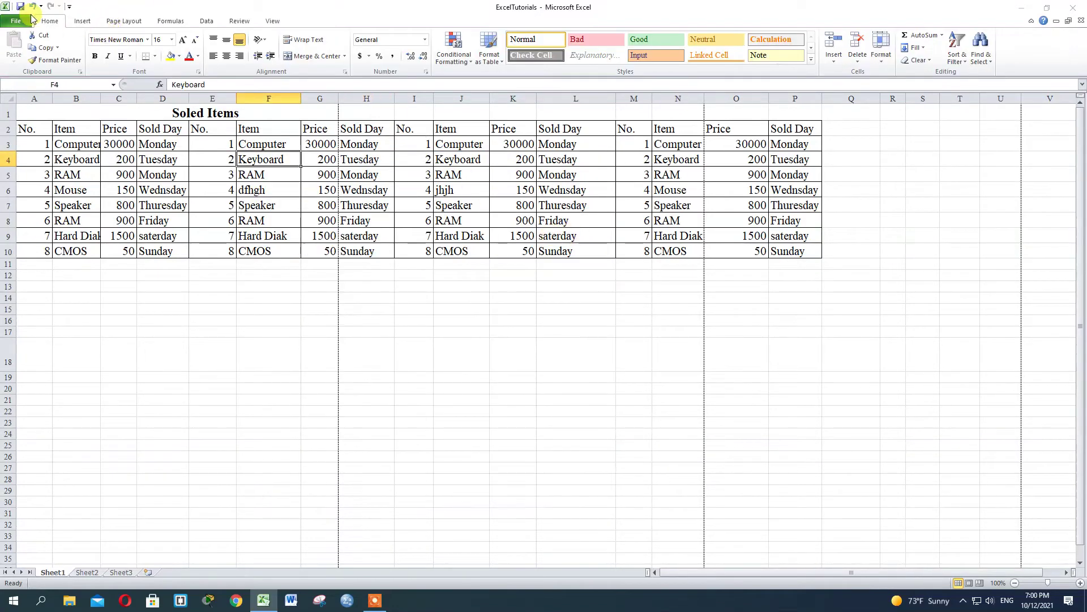
# Step: Browse the Pictures folder and its Saved Pictures subfolder for a sheet background image, and close the picker without choosing one
pyautogui.click(128, 21)
pyautogui.click(225, 45)
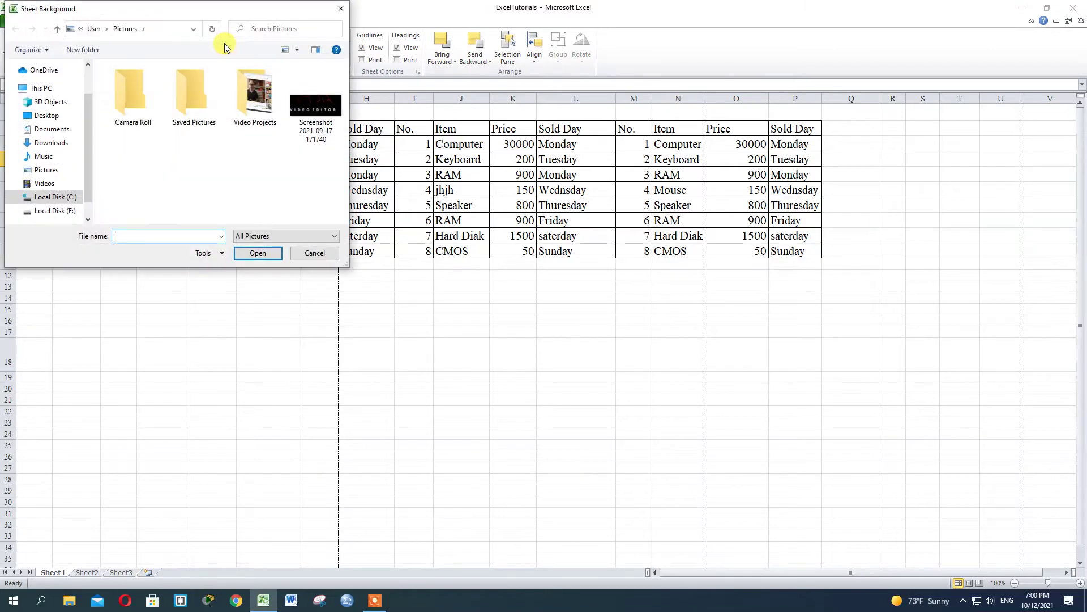
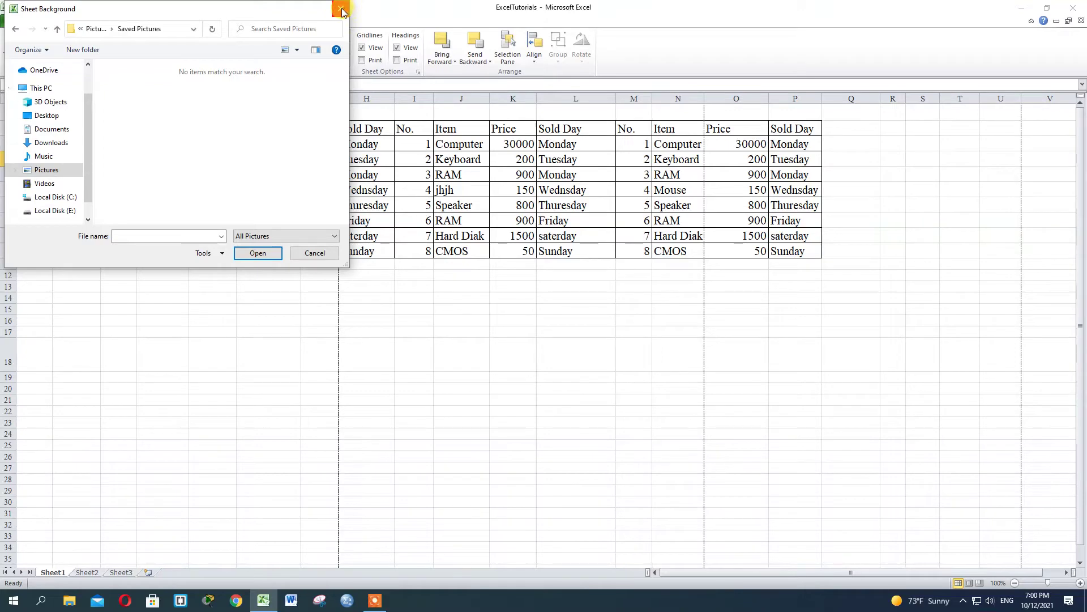
pyautogui.click(340, 10)
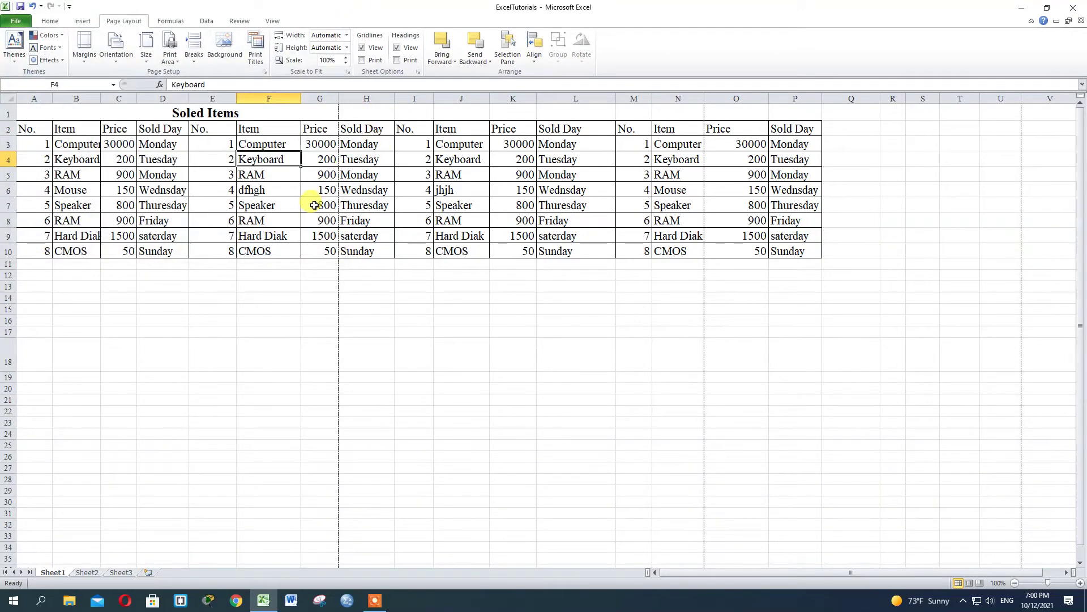
pyautogui.press('super')
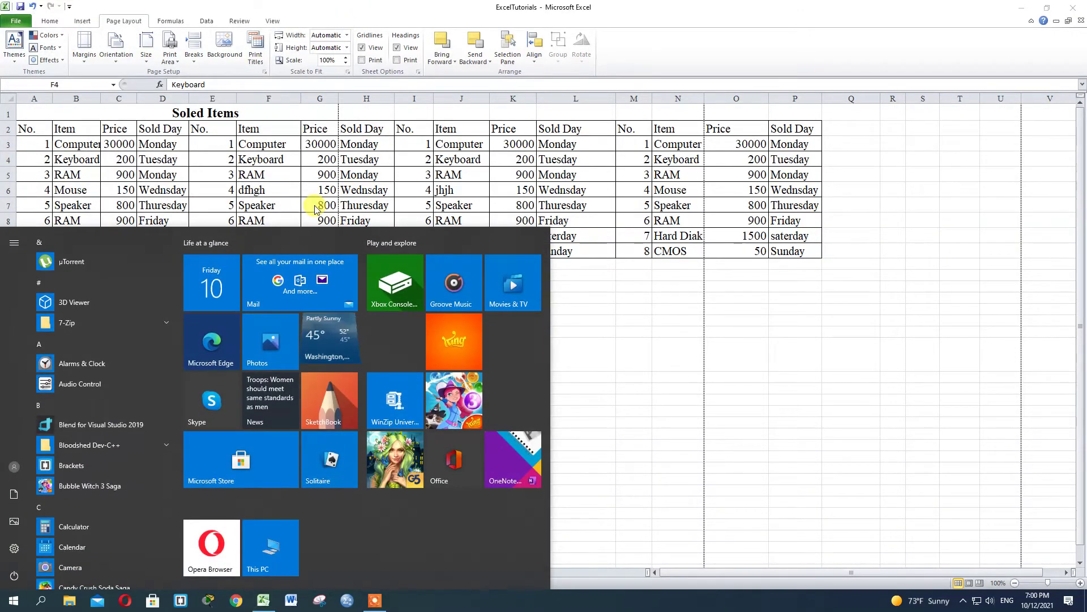
pyautogui.write('c')
pyautogui.press('BackSpace')
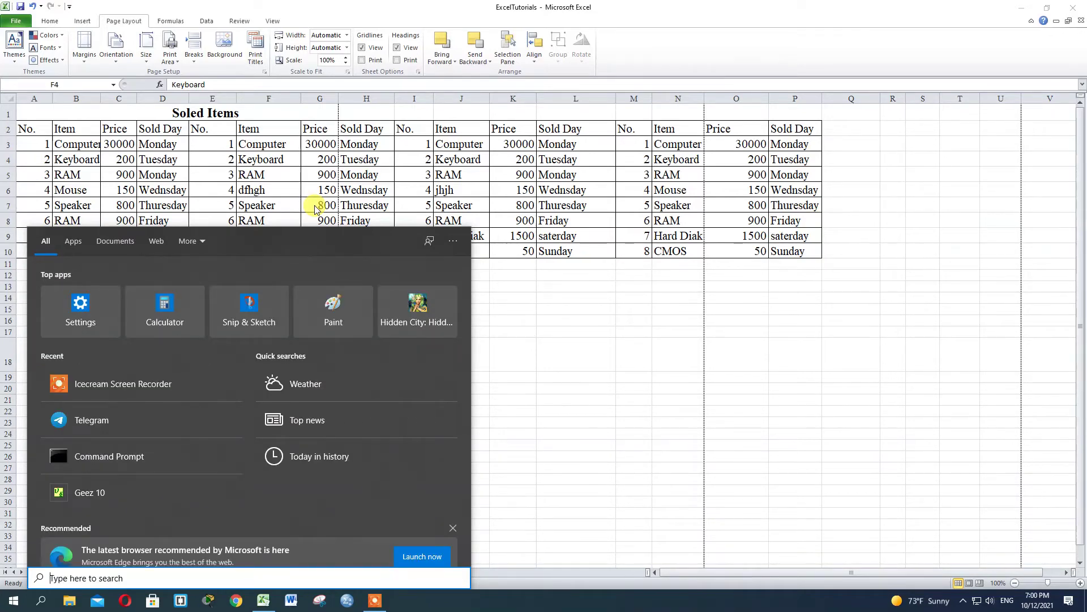
pyautogui.write('s')
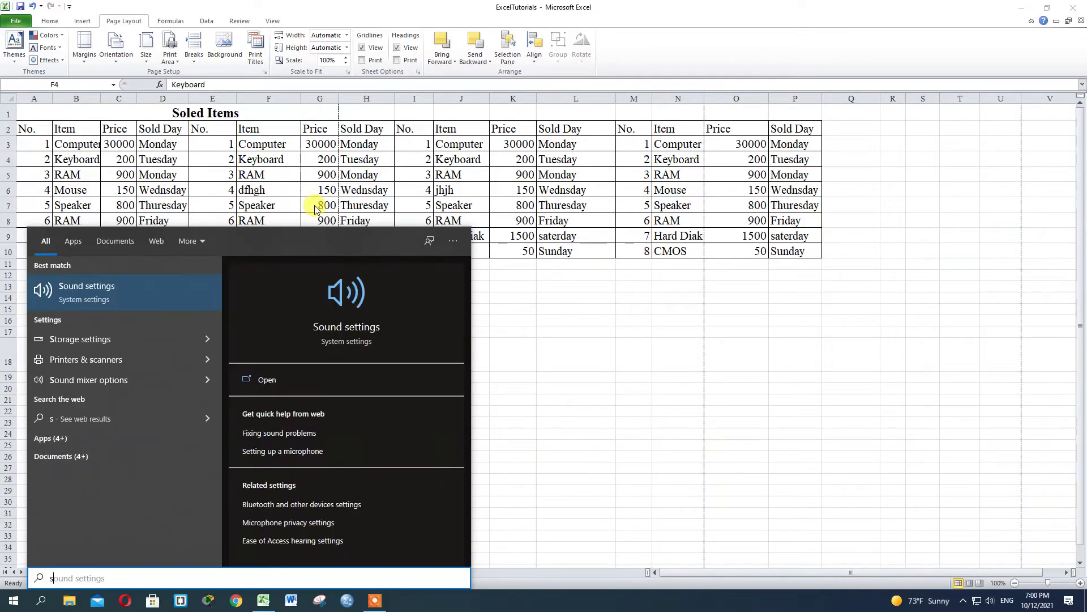
pyautogui.press('BackSpace')
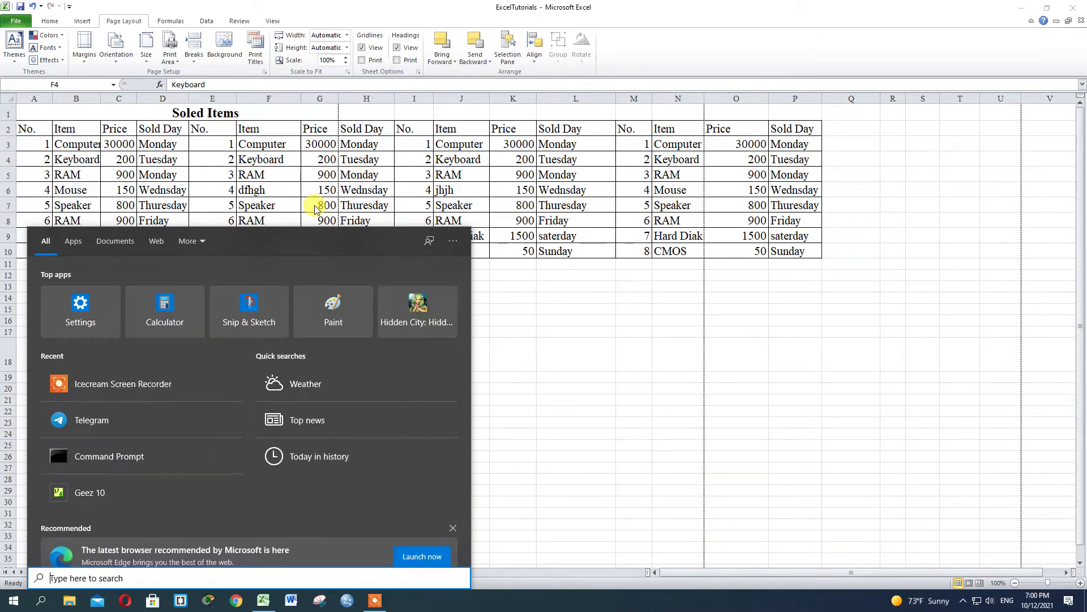
# Step: Switch to Snipping Tool, minimize the workbook window, and capture a rectangular snip of an empty area of the desktop wallpaper
pyautogui.click(322, 601)
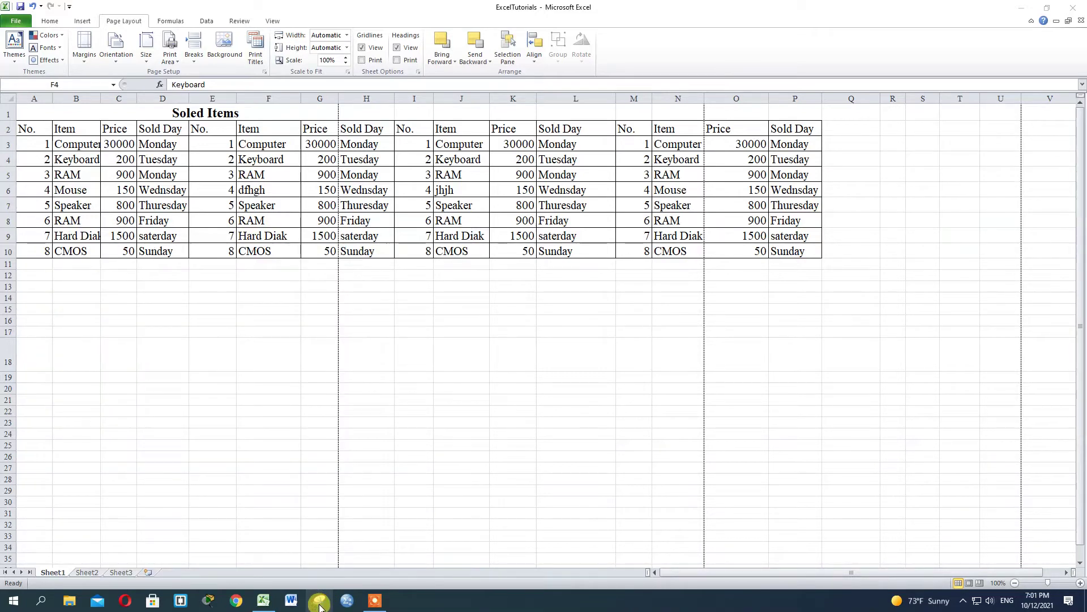
pyautogui.click(1021, 8)
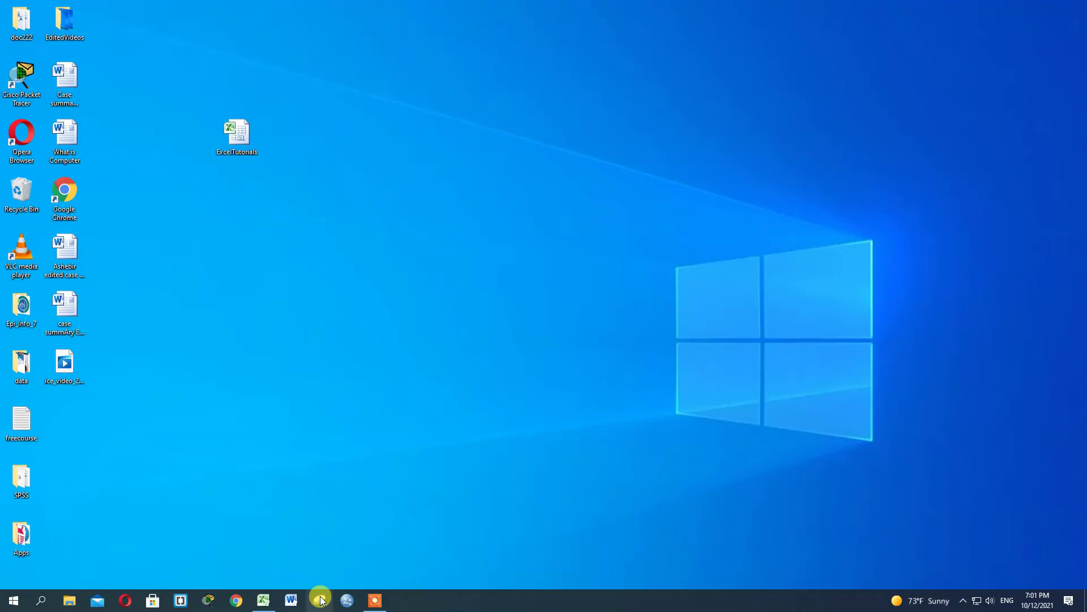
pyautogui.rightClick(298, 181)
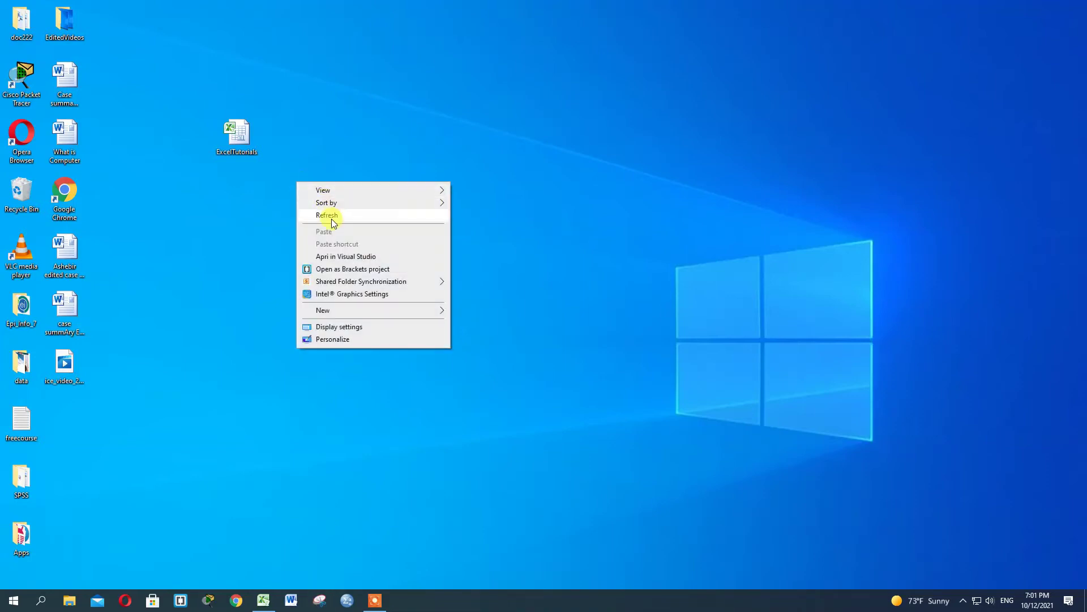
pyautogui.click(331, 216)
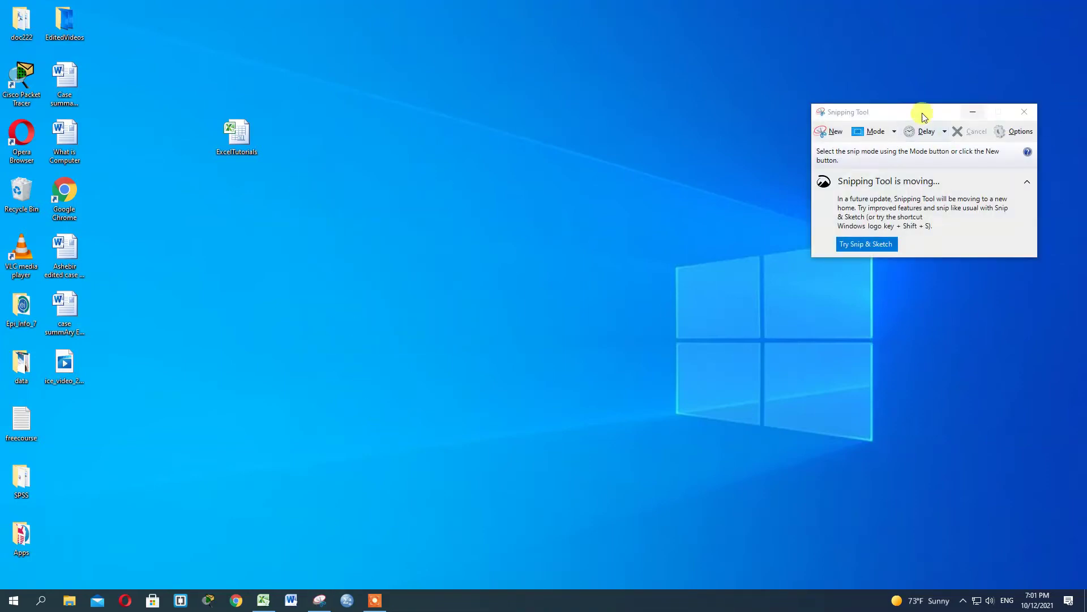
pyautogui.click(838, 133)
pyautogui.moveTo(357, 85); pyautogui.dragTo(761, 317)
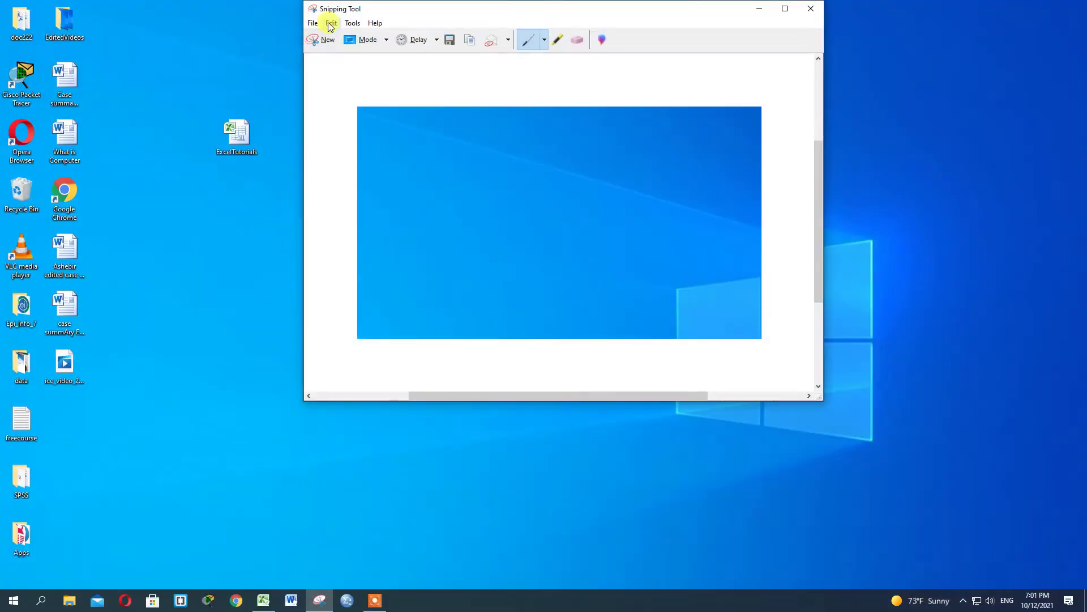
# Step: Save the wallpaper snip as a PNG file named Capture in the 3D Objects folder
pyautogui.click(313, 22)
pyautogui.click(309, 53)
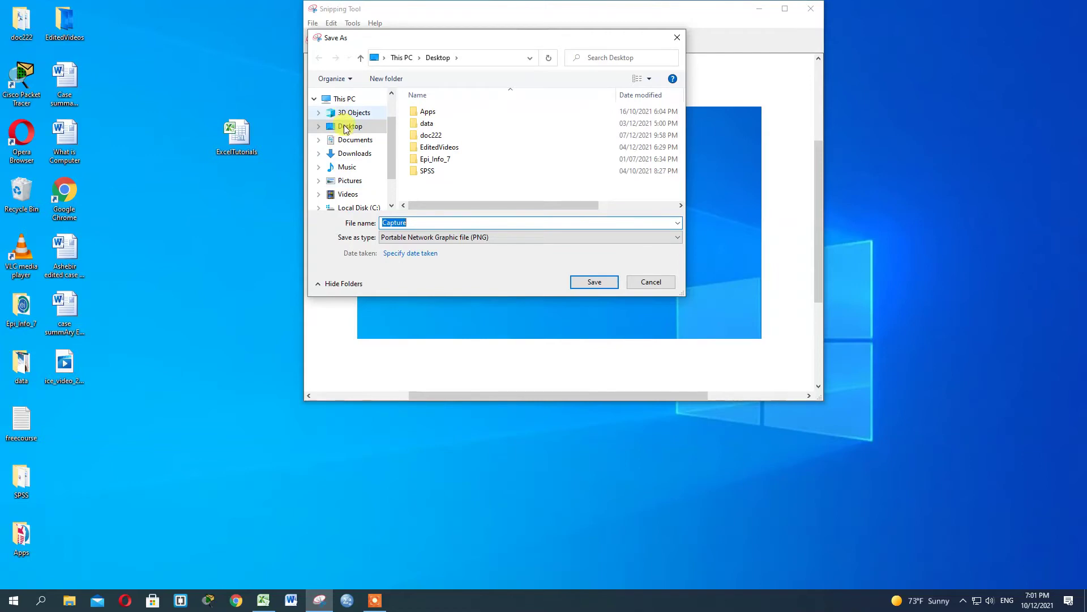
pyautogui.moveTo(344, 126); pyautogui.dragTo(346, 127)
pyautogui.click(582, 281)
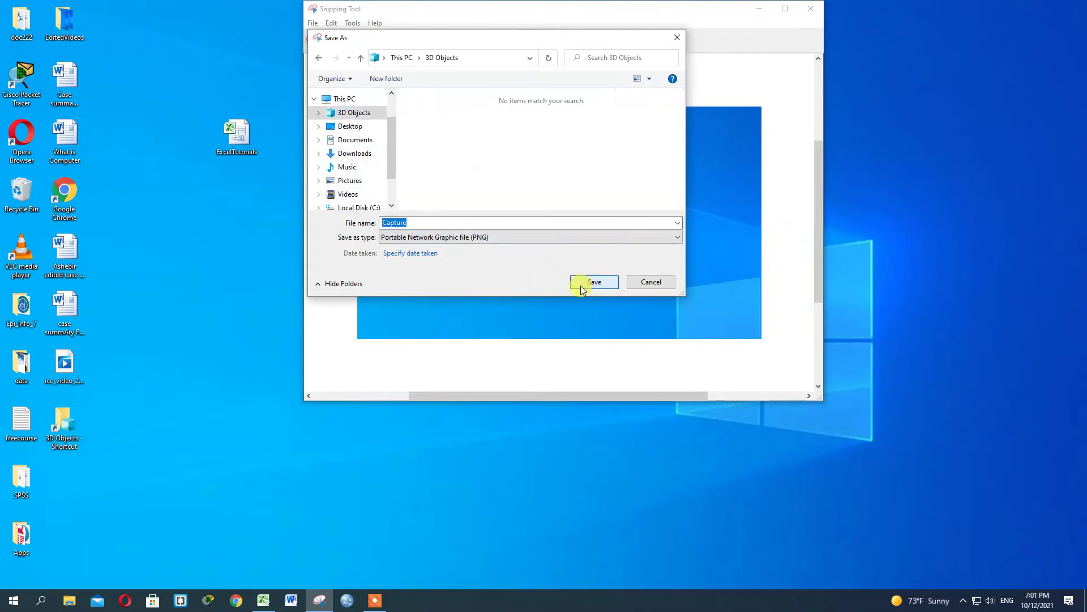
pyautogui.click(587, 282)
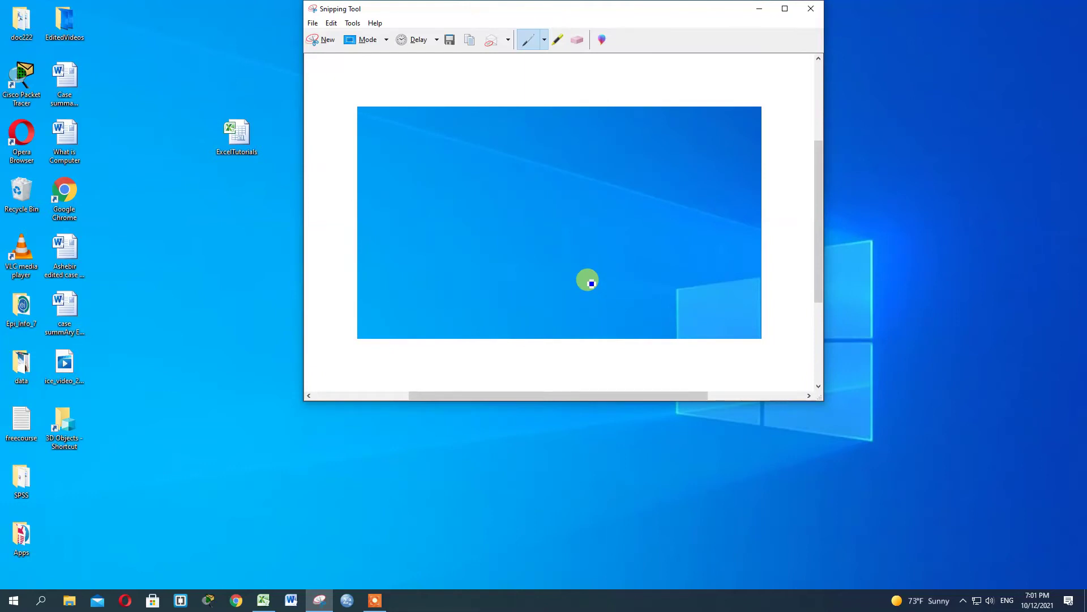
# Step: Save the wallpaper snip as a PNG file named Capture on the Desktop, and close Snipping Tool
pyautogui.click(312, 23)
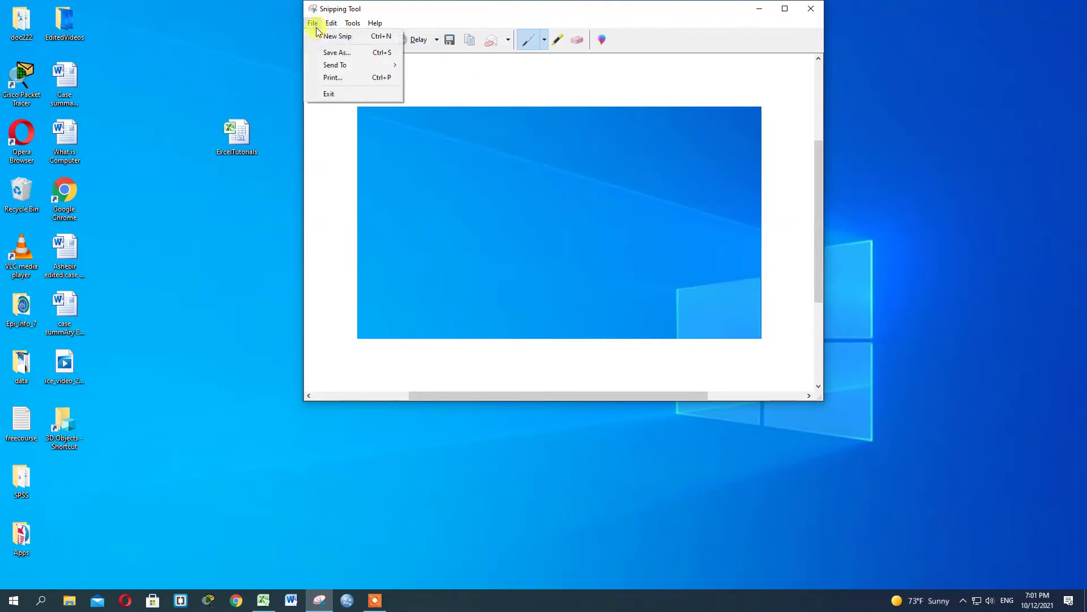
pyautogui.click(336, 52)
pyautogui.click(347, 127)
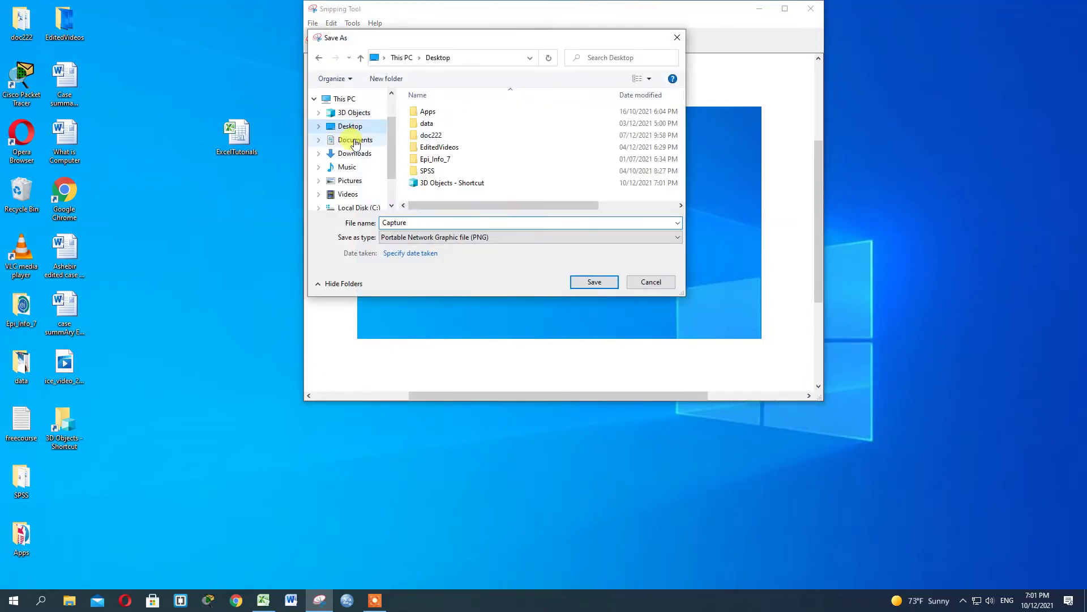
pyautogui.click(595, 282)
pyautogui.moveTo(815, 1); pyautogui.dragTo(816, 2)
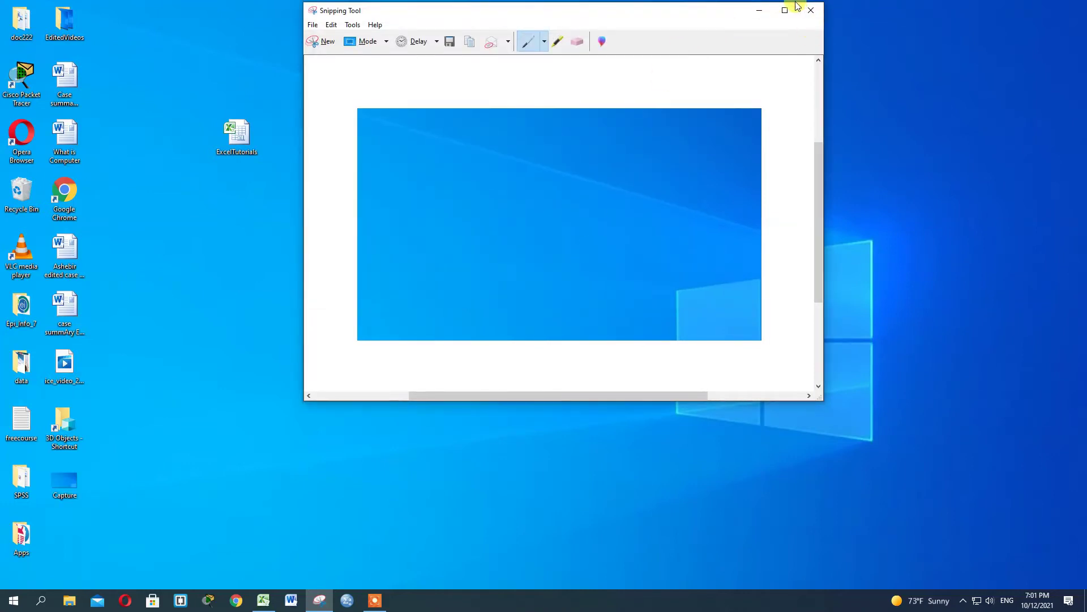
pyautogui.click(811, 9)
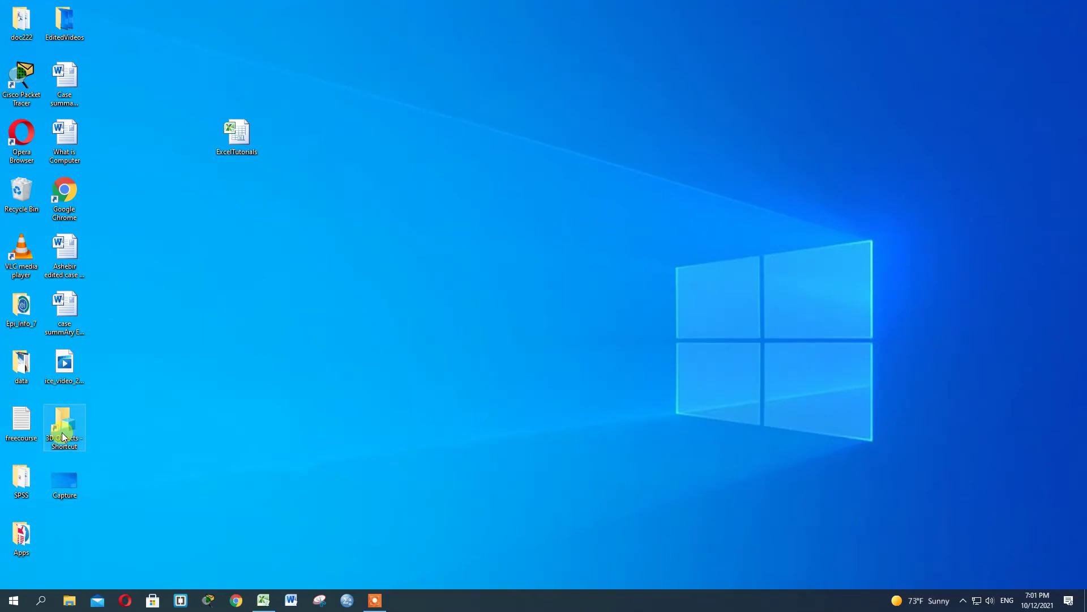
# Step: Switch back to Excel and set the Capture picture from the Desktop as the background of Sheet1
pyautogui.click(274, 605)
pyautogui.click(229, 40)
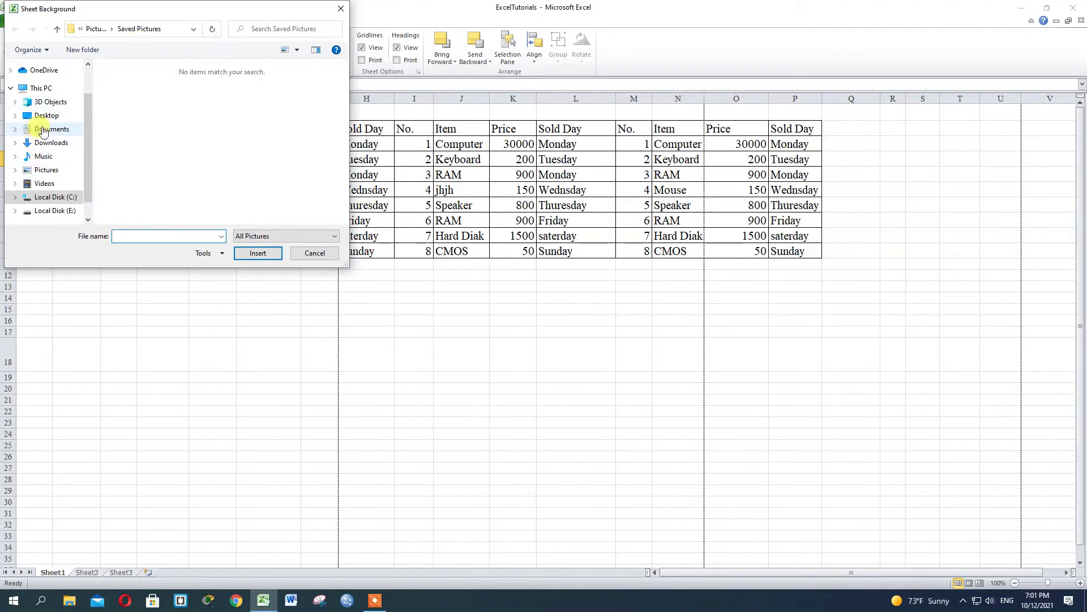
pyautogui.click(47, 115)
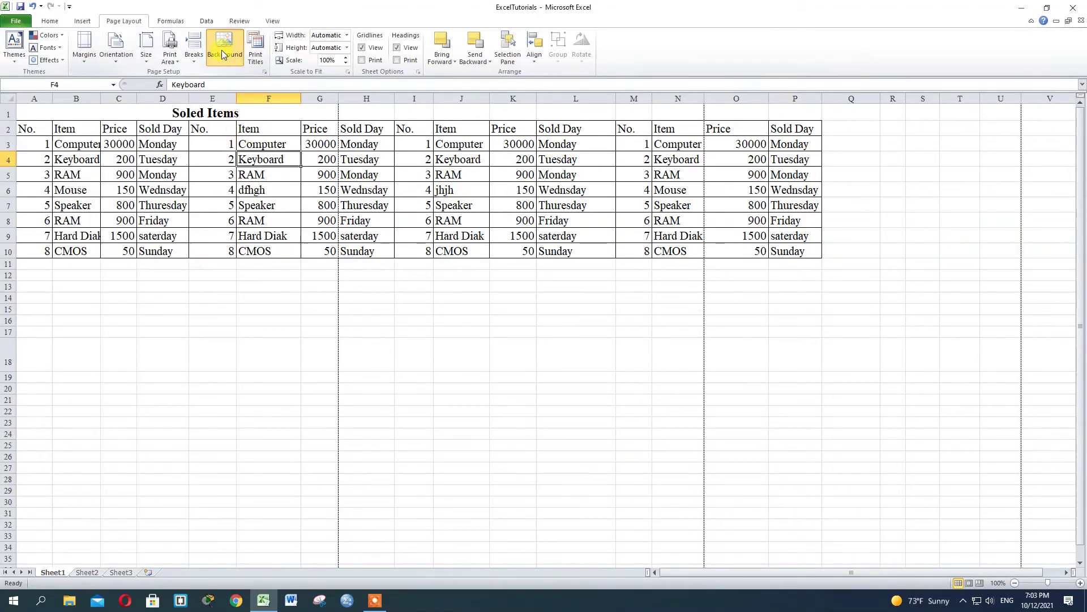
pyautogui.click(222, 49)
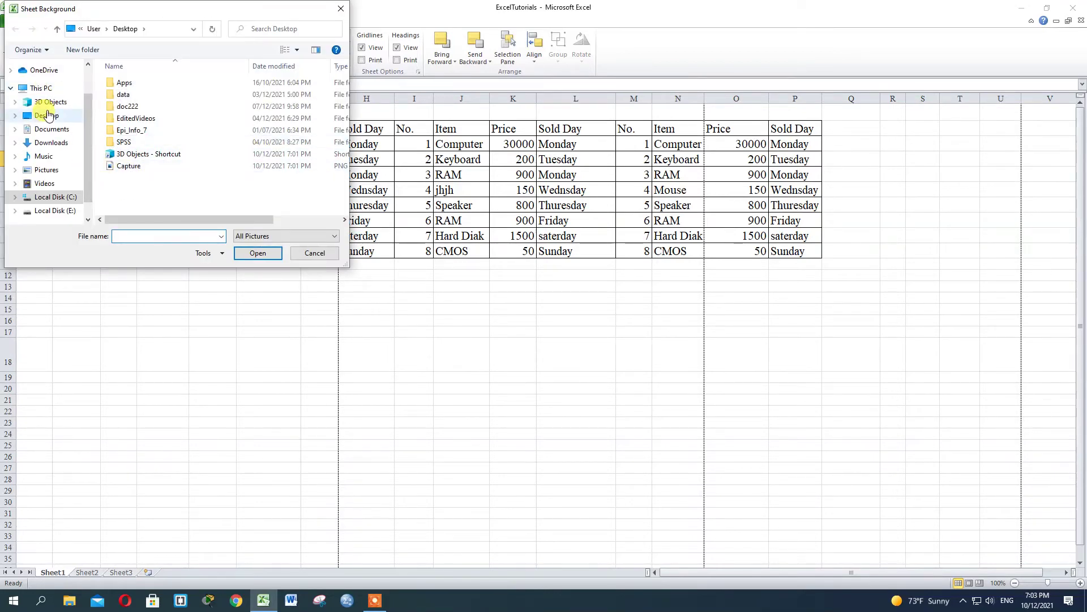
pyautogui.click(48, 115)
pyautogui.click(125, 166)
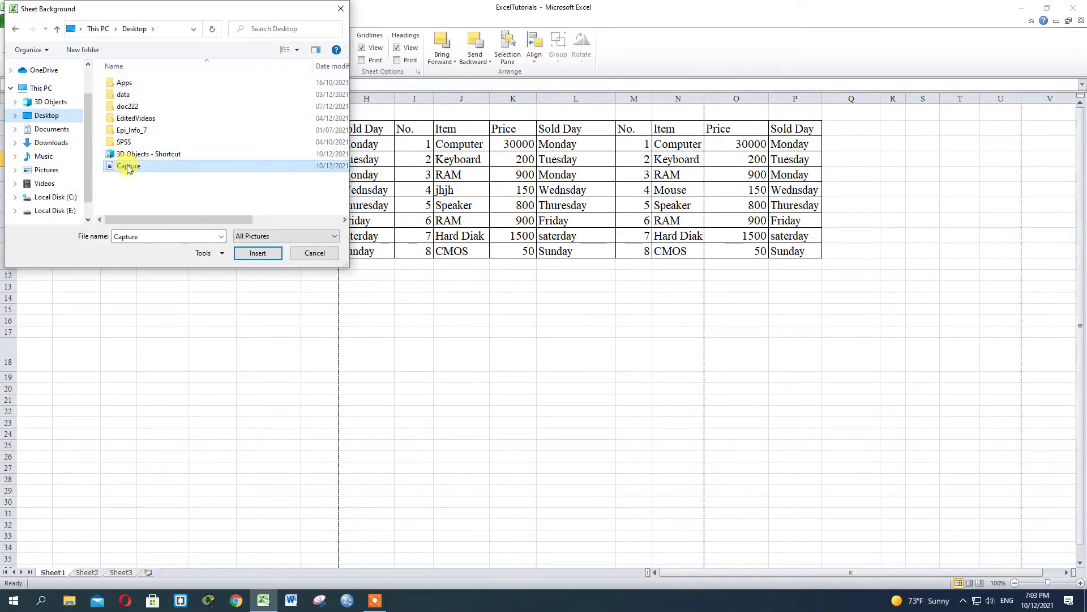
pyautogui.click(279, 252)
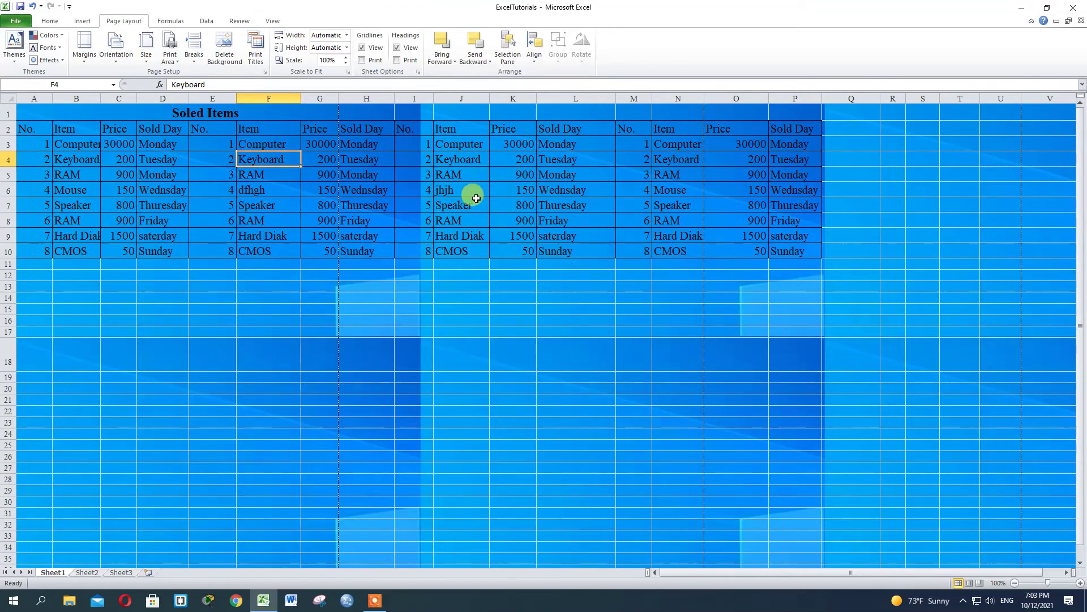
# Step: Check how the background picture repeats down the sheet, and delete the background from Sheet1
pyautogui.scroll(-20, 476, 303)
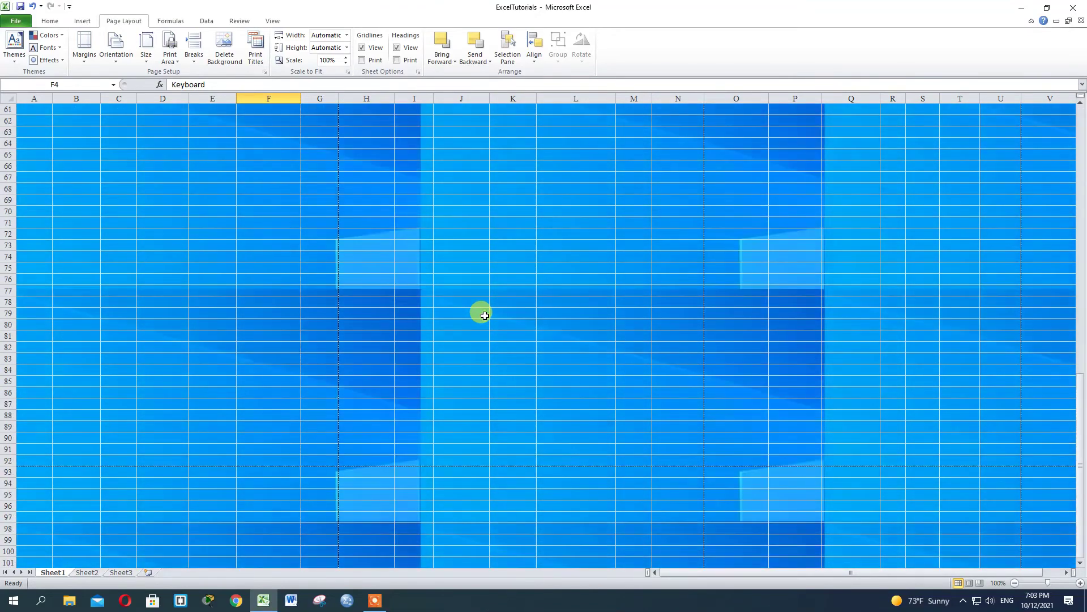
pyautogui.scroll(20, 484, 315)
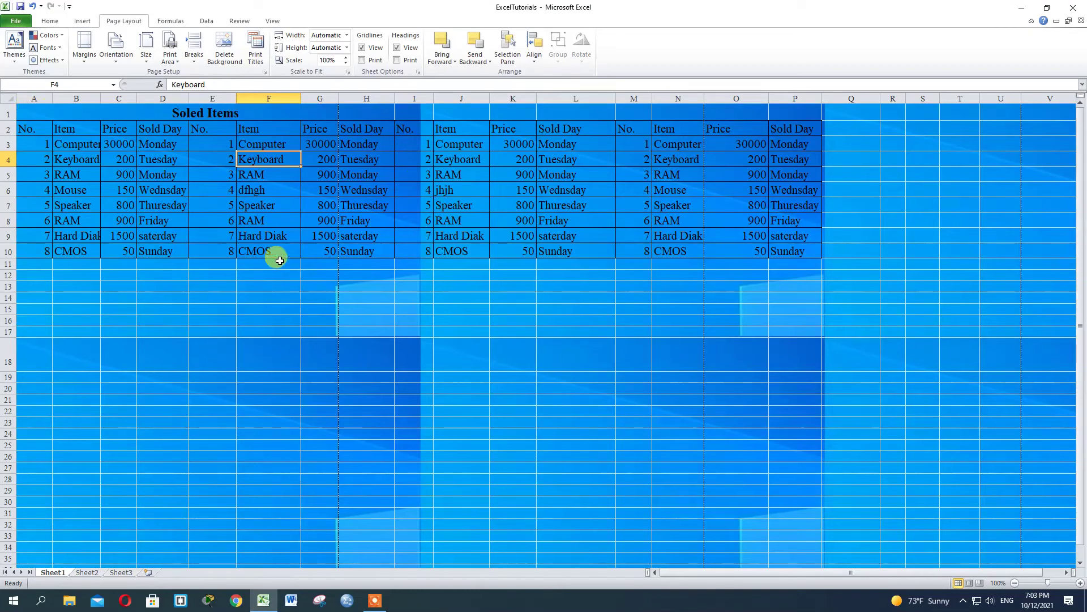
pyautogui.scroll(-15, 871, 406)
pyautogui.scroll(15, 874, 424)
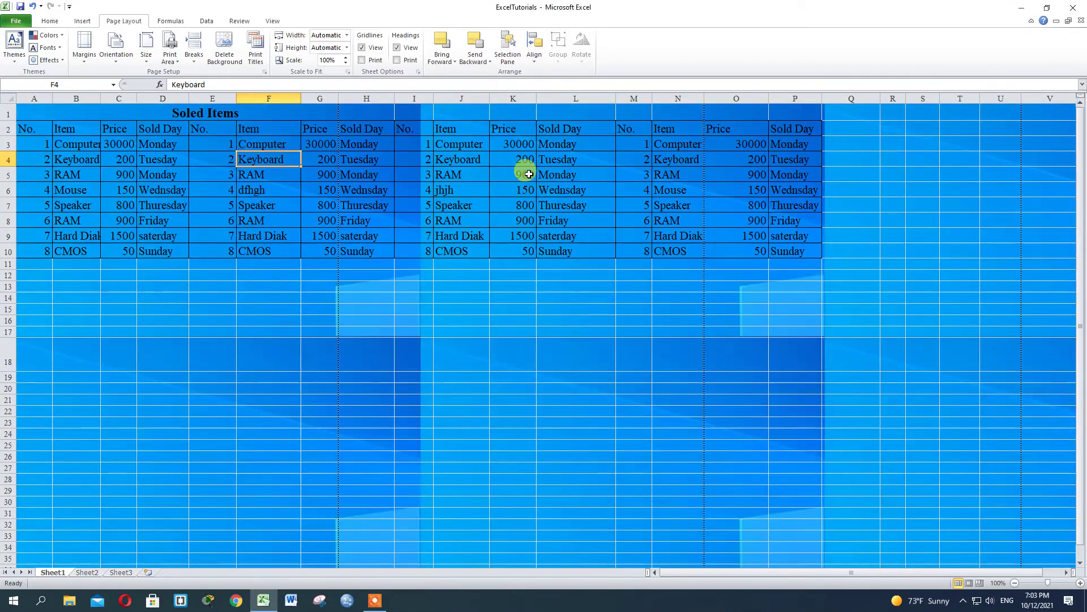
pyautogui.click(224, 44)
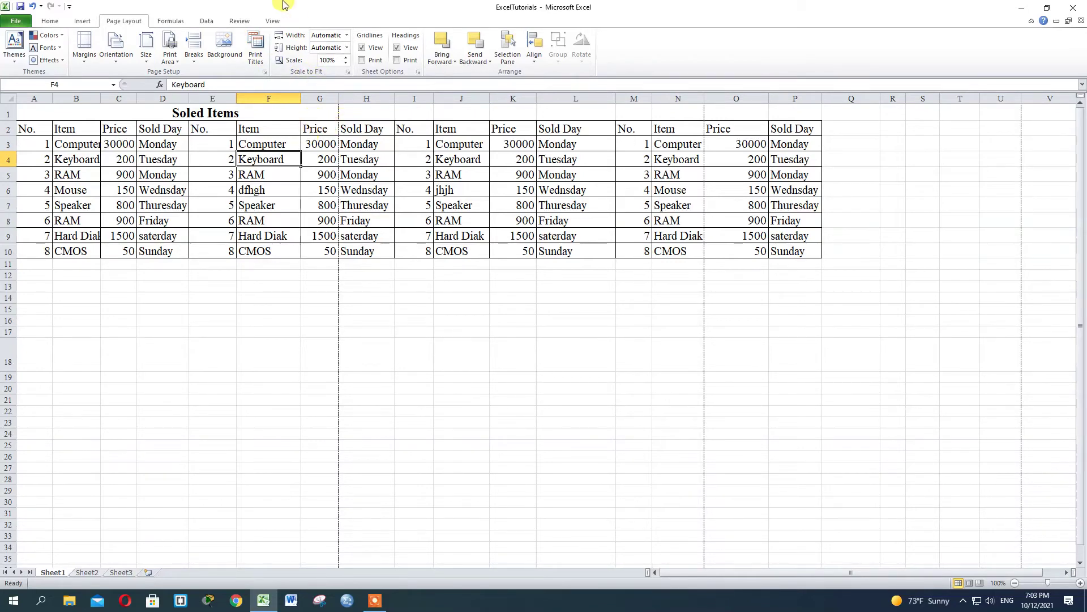
# Step: Preview how the Soled Items table prints, and return to the worksheet
pyautogui.click(15, 21)
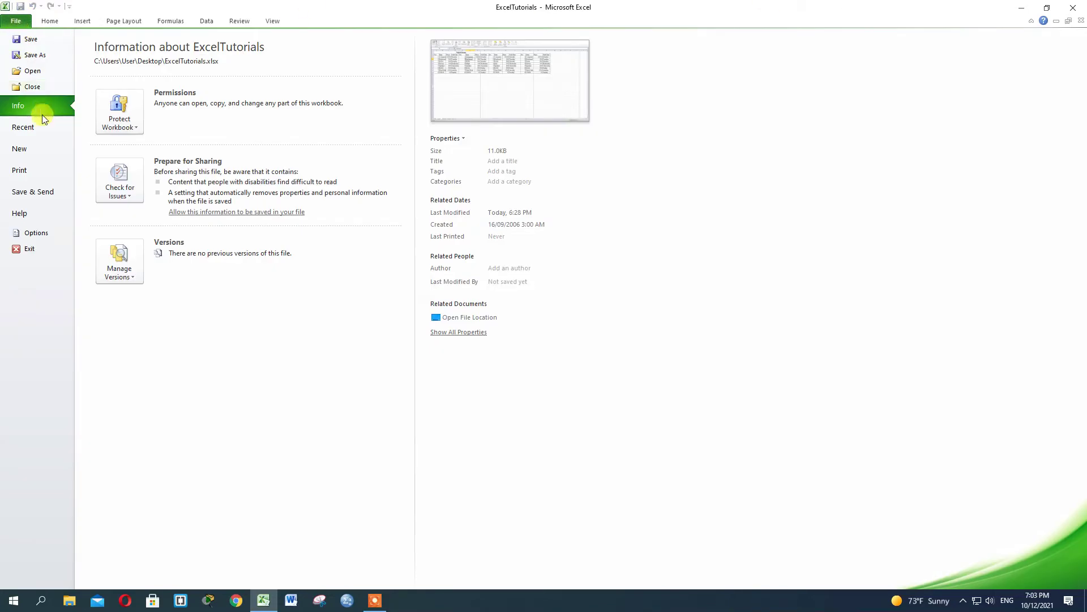
pyautogui.click(42, 175)
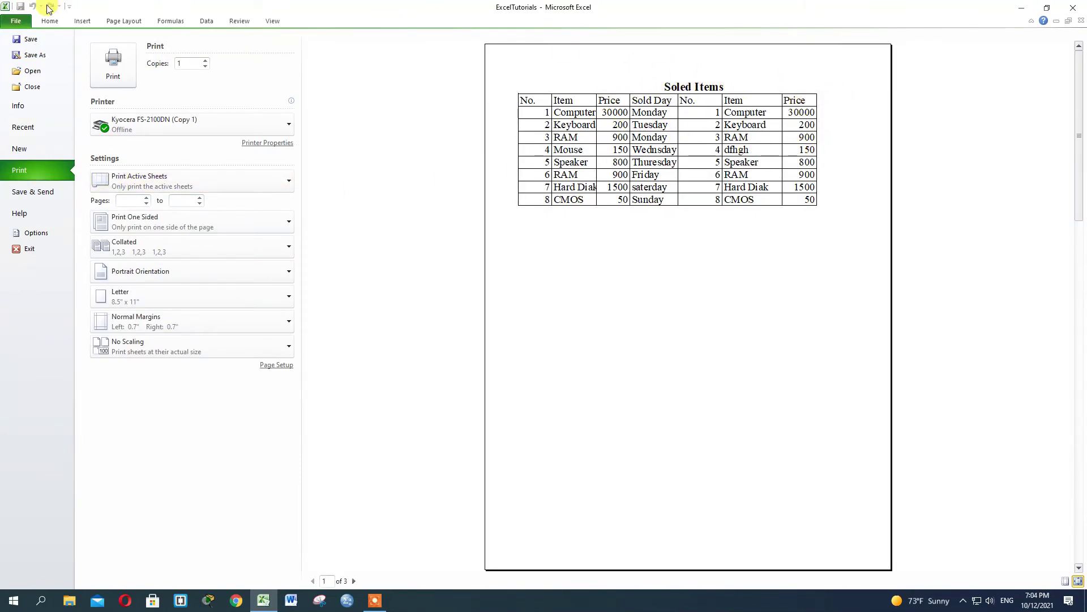
pyautogui.click(50, 22)
pyautogui.moveTo(333, 126); pyautogui.dragTo(324, 163)
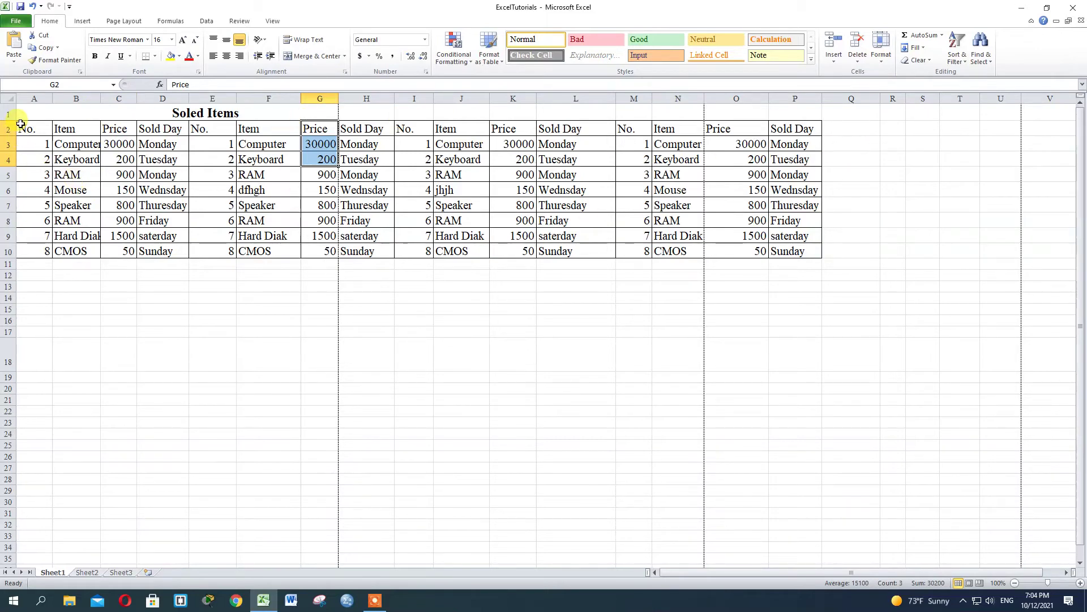
pyautogui.click(124, 21)
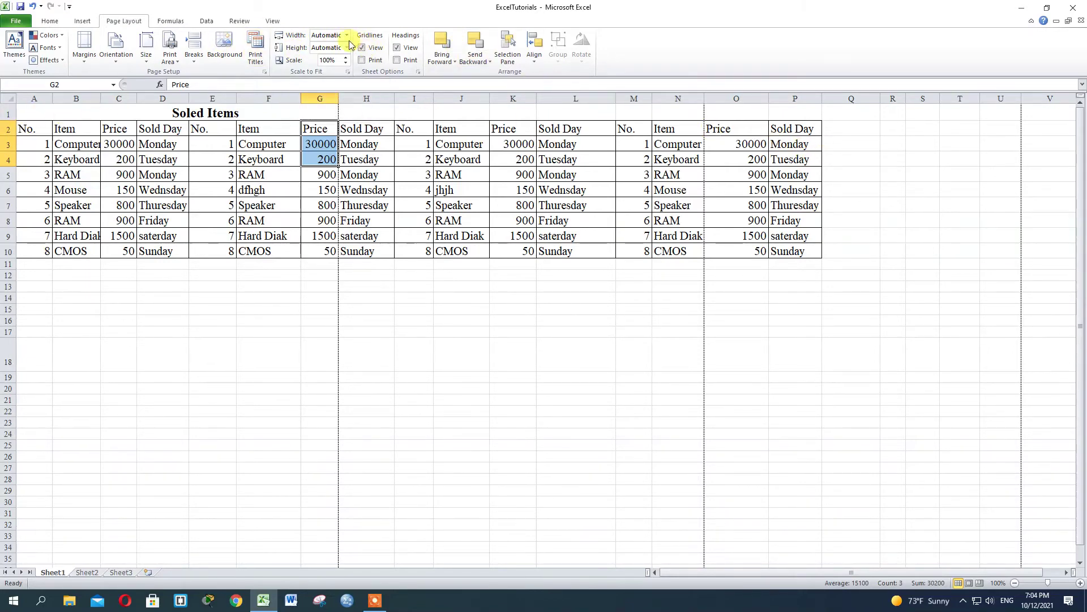
pyautogui.moveTo(23, 128); pyautogui.dragTo(797, 254)
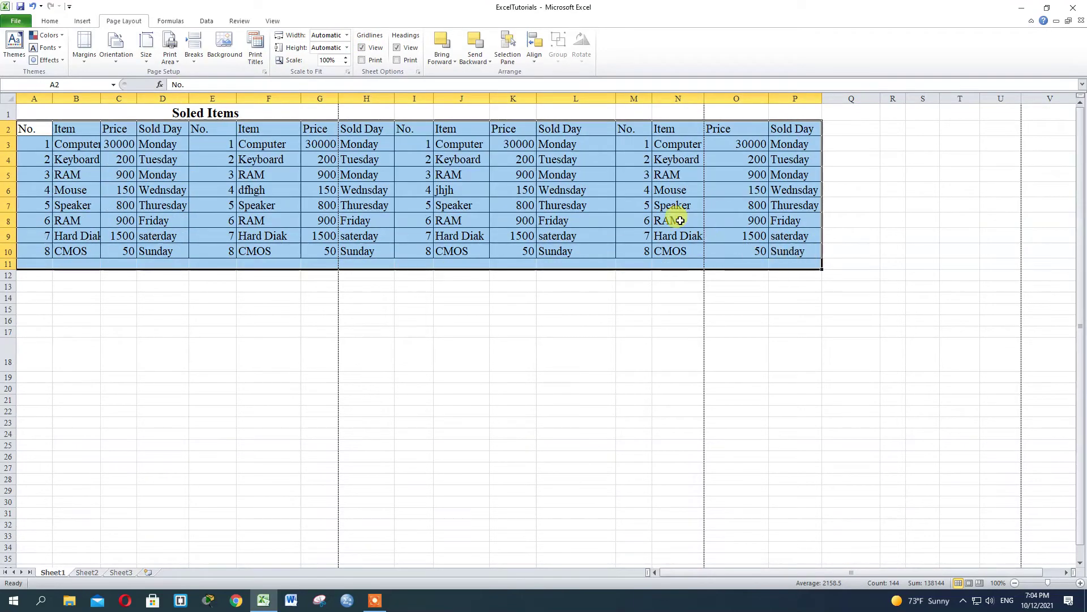
pyautogui.click(604, 255)
pyautogui.click(17, 21)
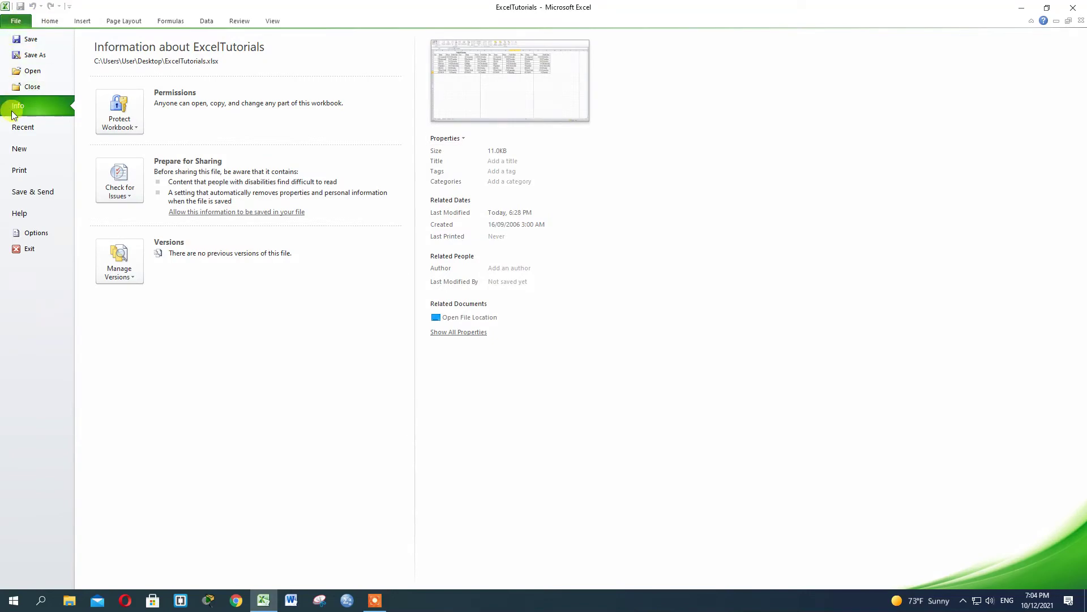
# Step: Set the sheet's Scale to Fit width to 1 page, and check the result in the print preview
pyautogui.click(124, 22)
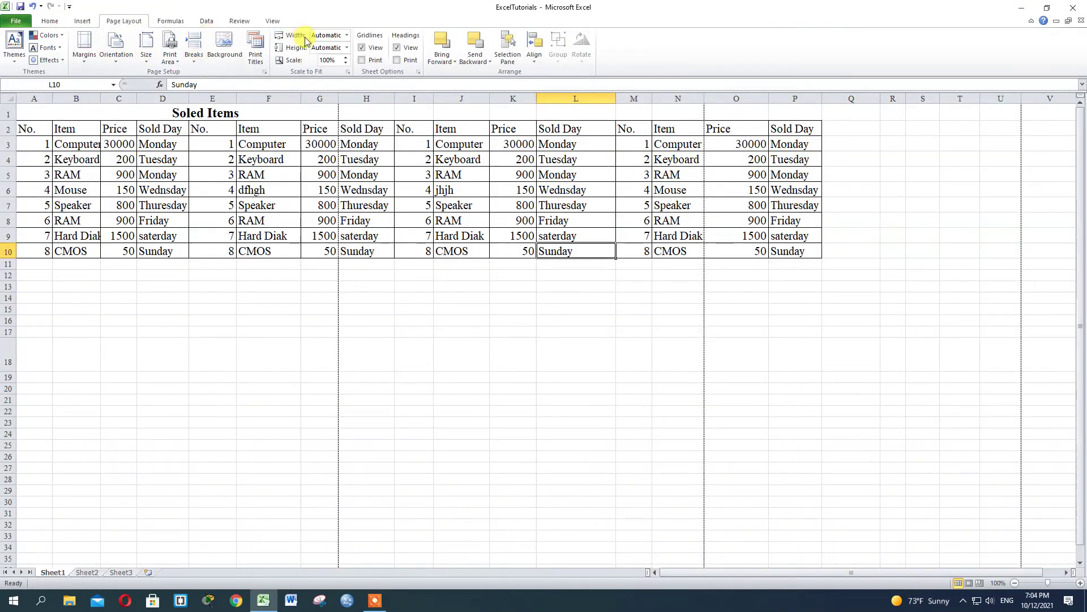
pyautogui.click(348, 36)
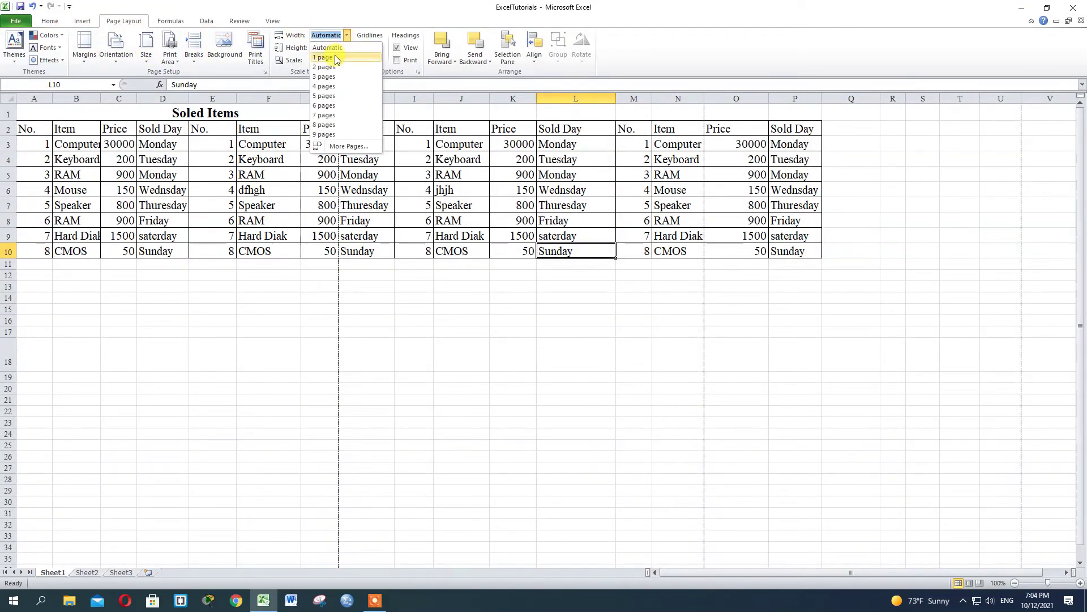
pyautogui.click(335, 57)
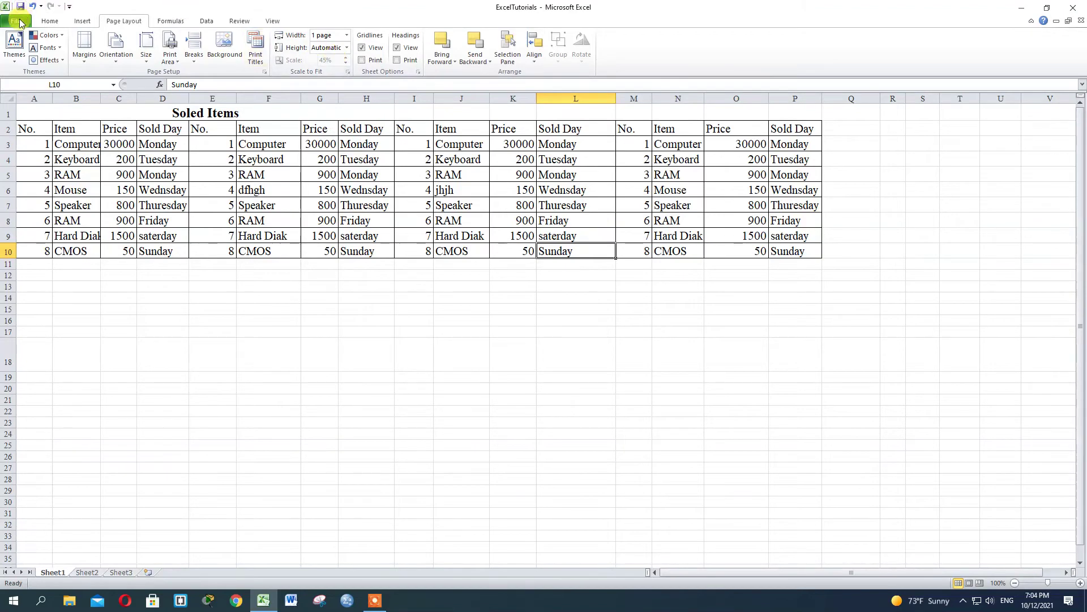
pyautogui.click(20, 22)
pyautogui.click(23, 170)
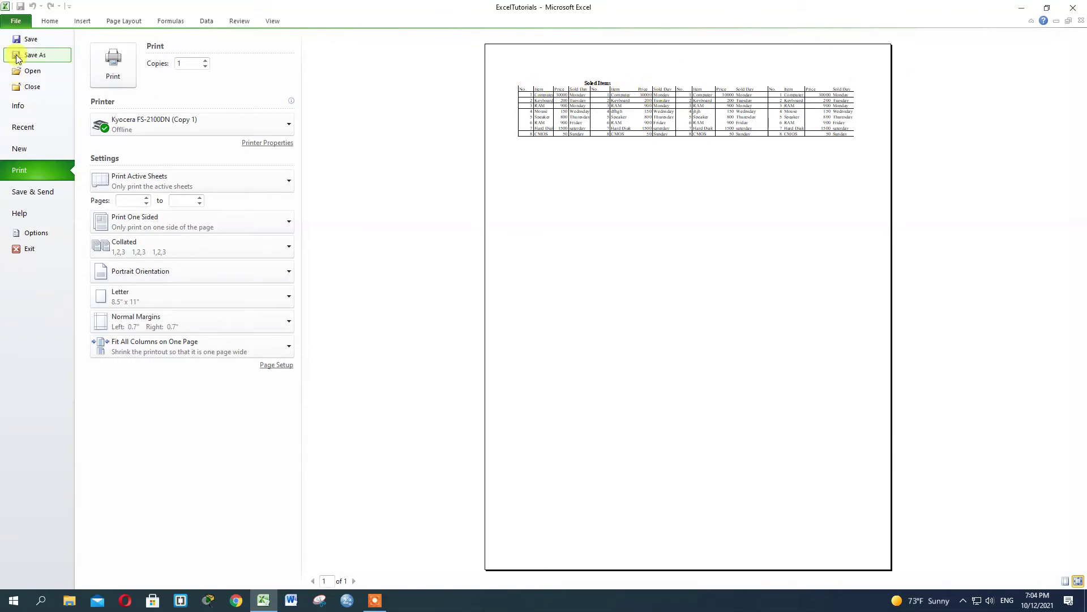
# Step: Set the sheet's Scale to Fit height to 1 page, and check the result in the print preview
pyautogui.click(44, 25)
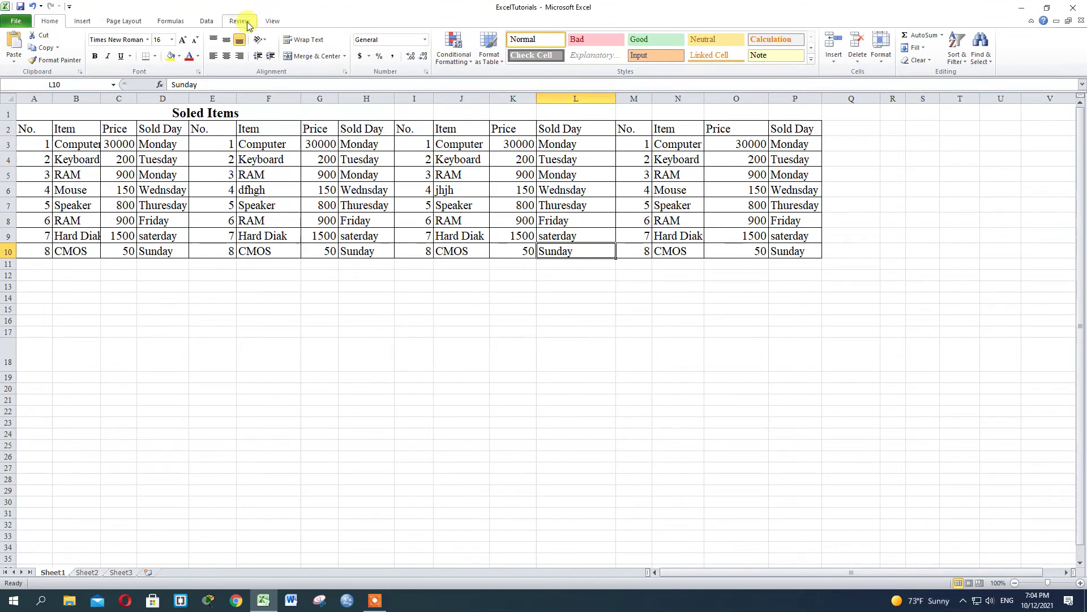
pyautogui.click(124, 22)
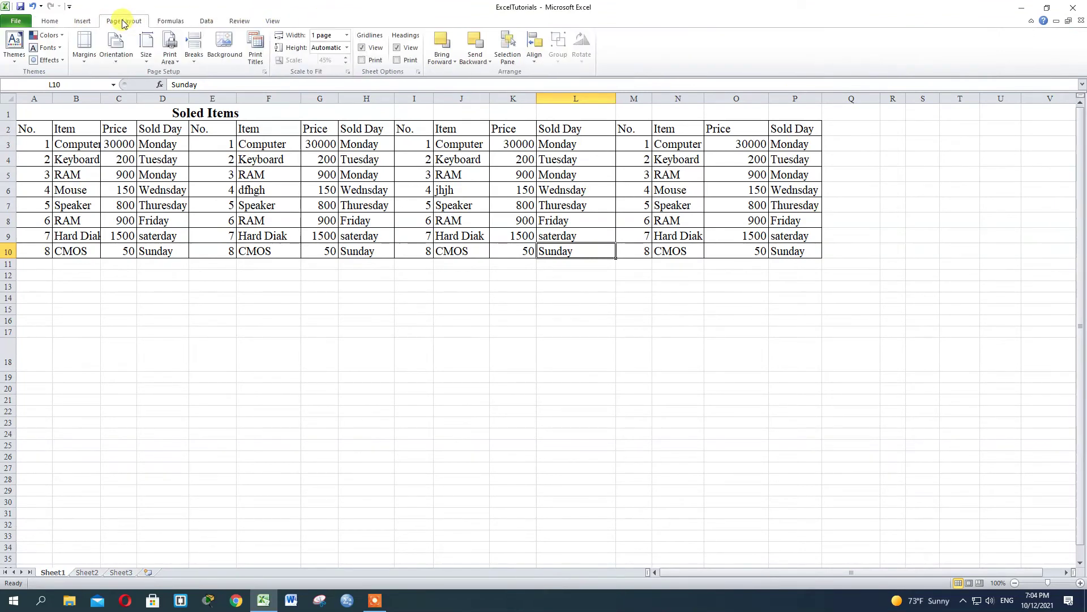
pyautogui.click(347, 48)
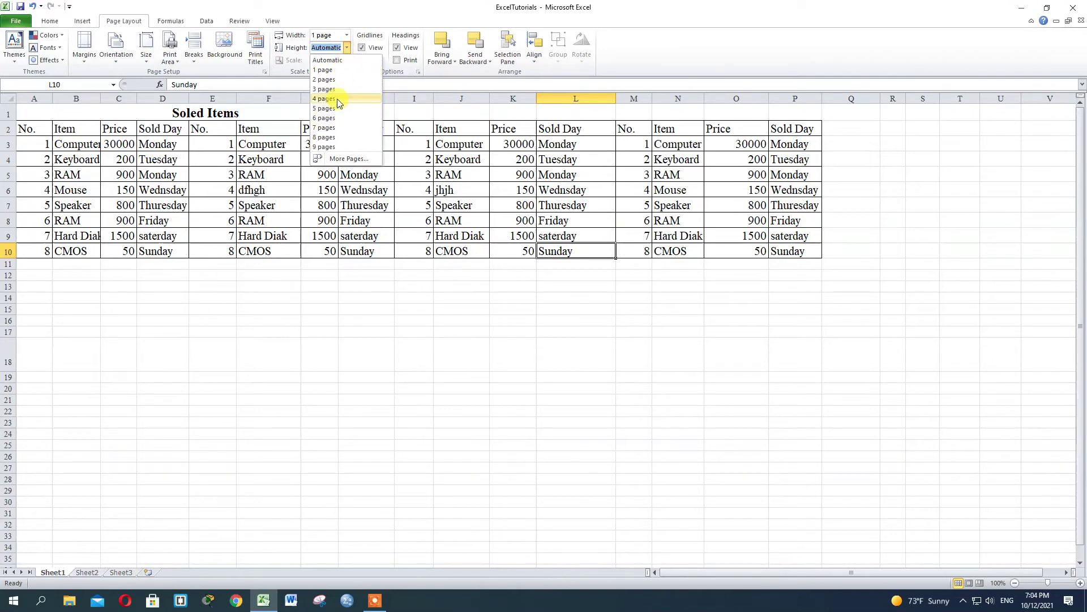
pyautogui.click(333, 69)
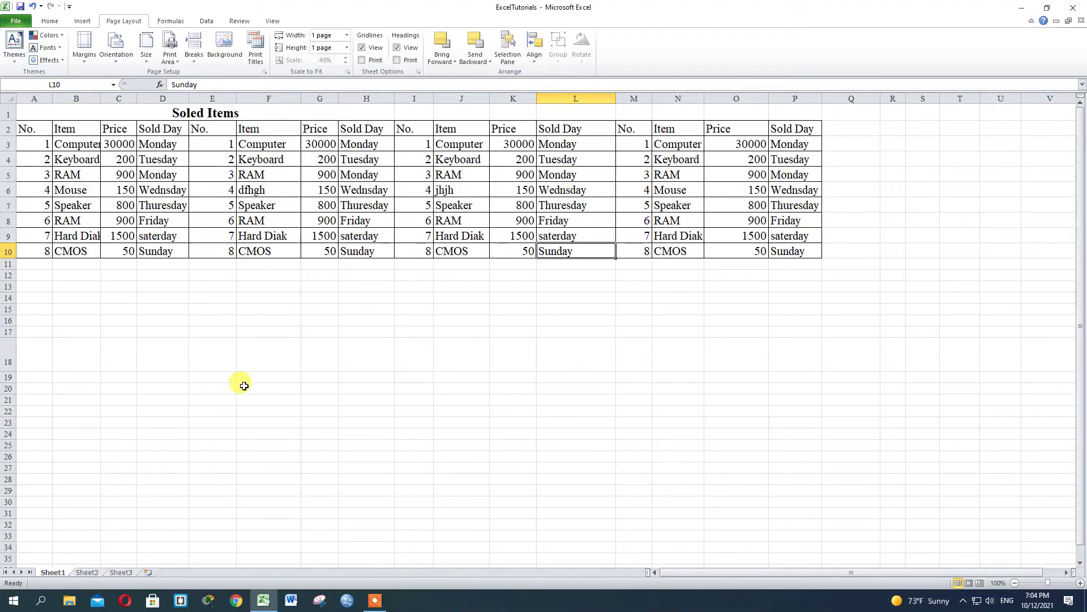
pyautogui.click(346, 48)
pyautogui.click(337, 67)
pyautogui.scroll(-3, 291, 360)
pyautogui.scroll(3, 291, 360)
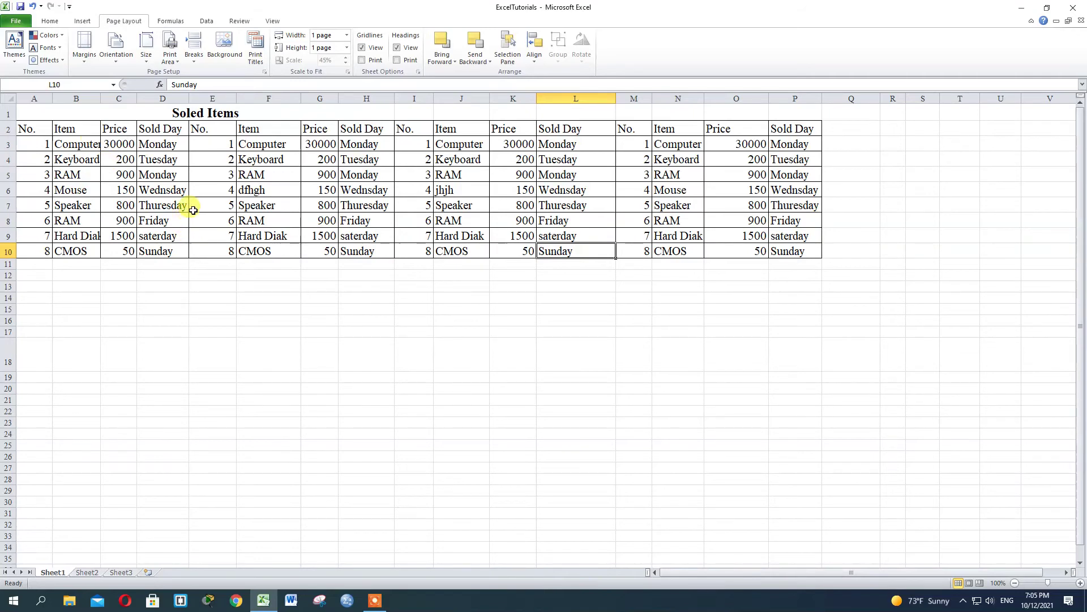
pyautogui.click(15, 21)
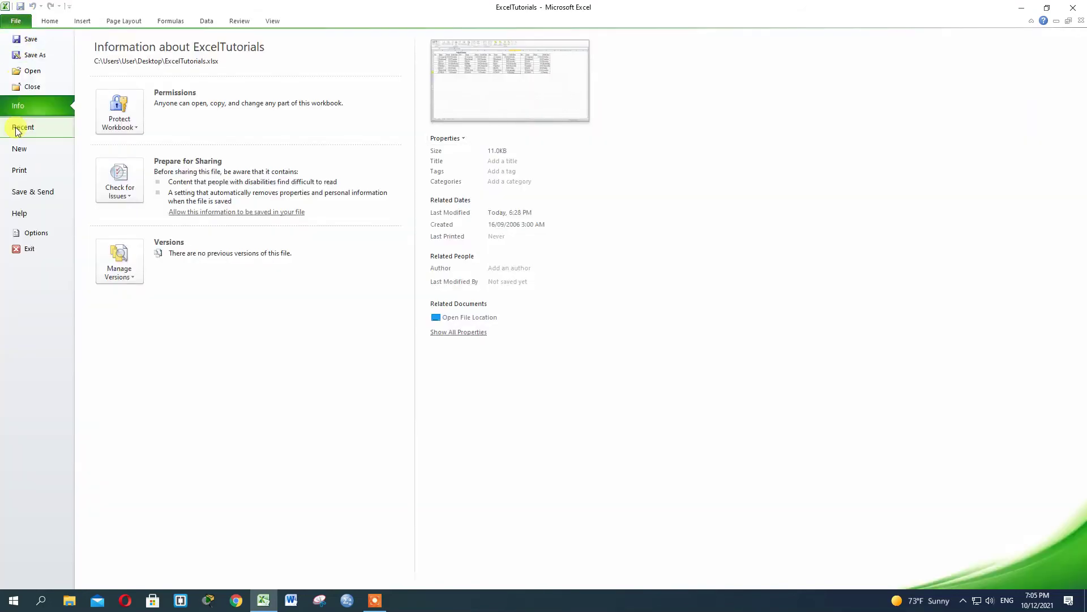
pyautogui.click(20, 170)
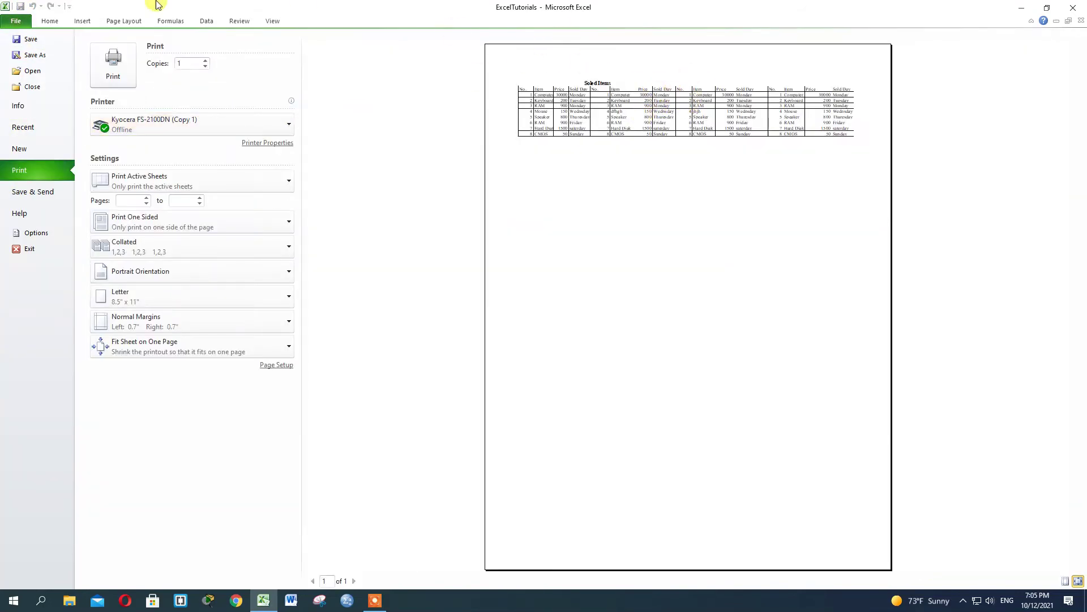
pyautogui.click(50, 21)
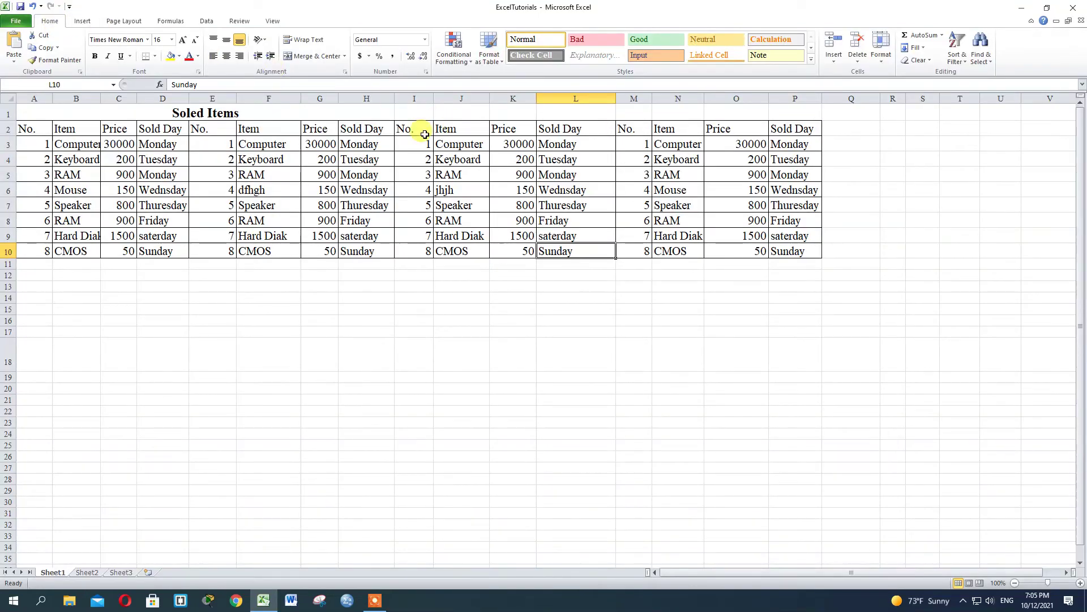
# Step: Widen column F of the Soled Items table slightly
pyautogui.click(136, 20)
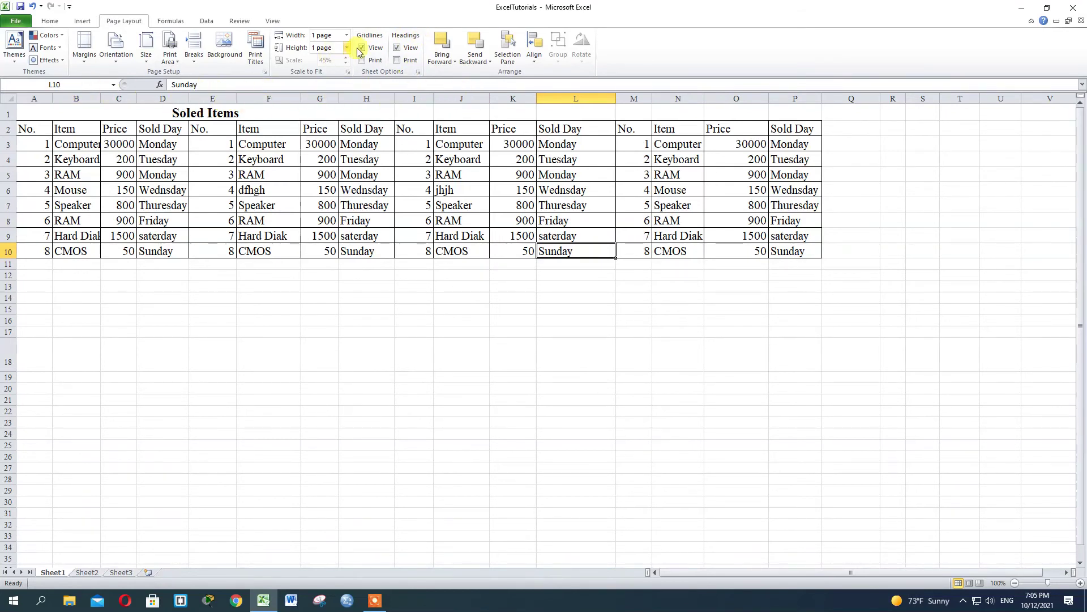
pyautogui.click(239, 307)
pyautogui.click(195, 307)
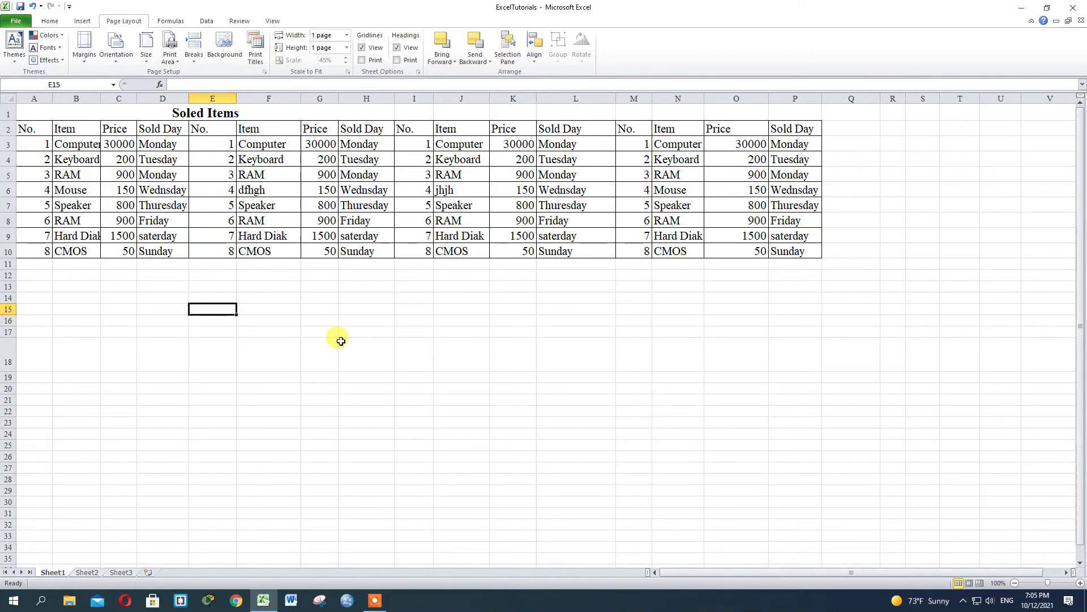
pyautogui.moveTo(301, 98); pyautogui.dragTo(316, 98)
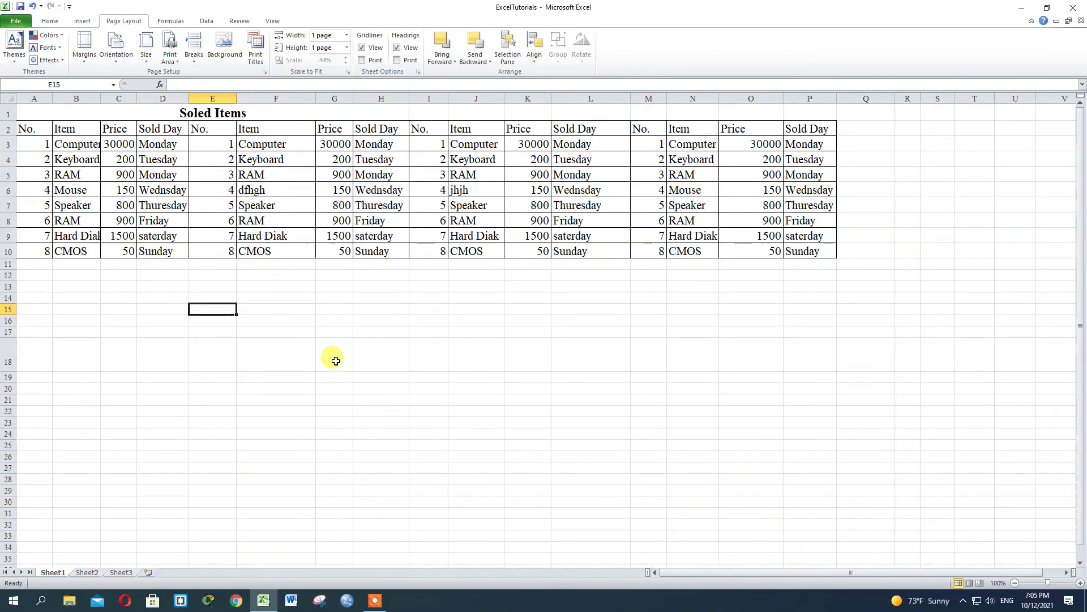
# Step: Hide and restore the gridlines on Sheet1, and do the same with the row and column headings
pyautogui.click(362, 47)
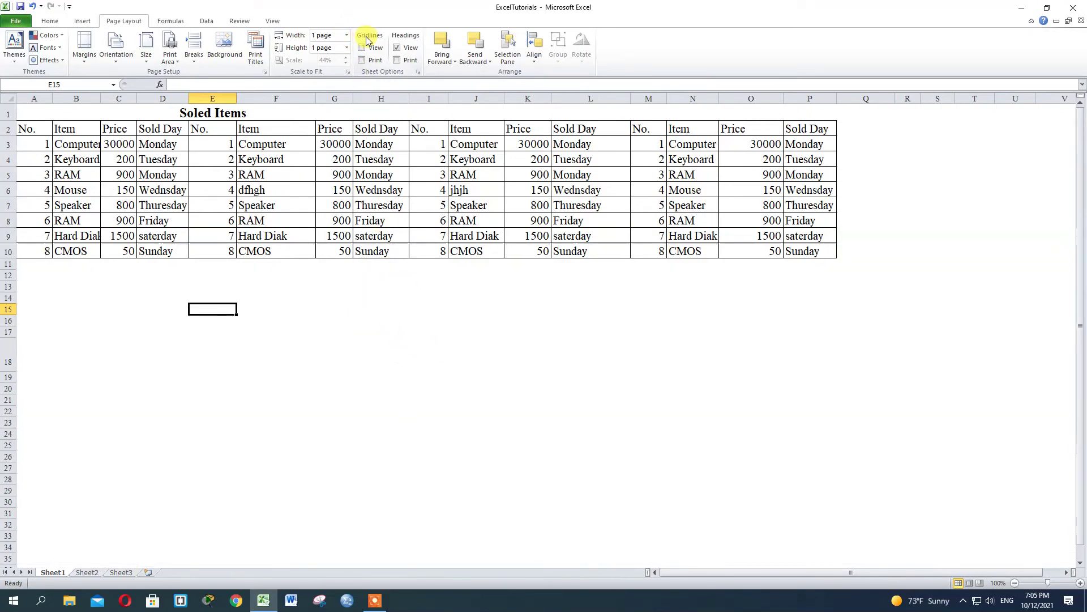
pyautogui.click(298, 382)
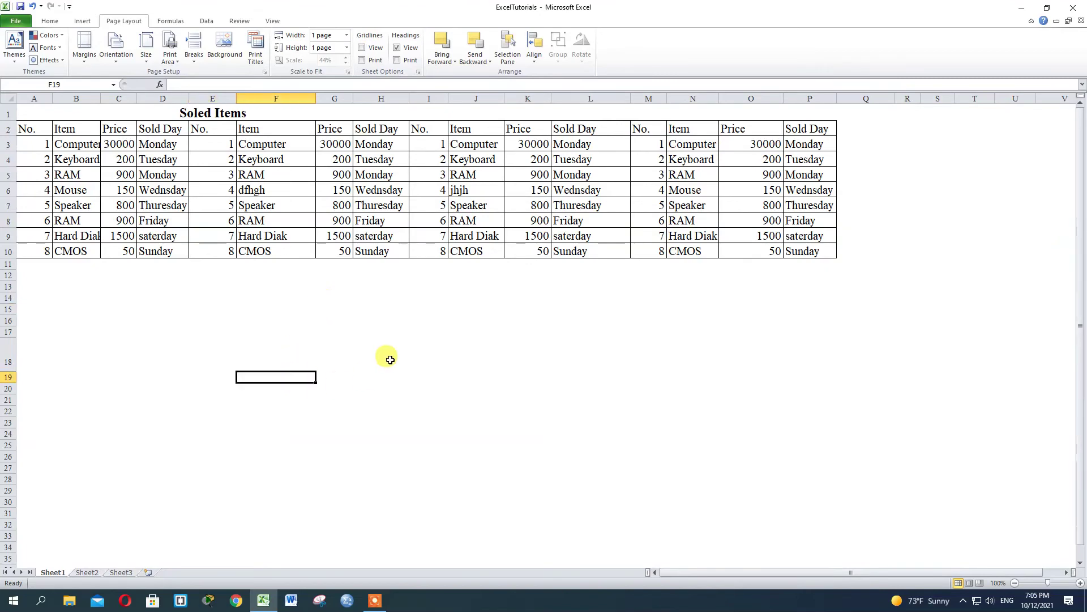
pyautogui.scroll(-6, 403, 401)
pyautogui.scroll(-3, 403, 401)
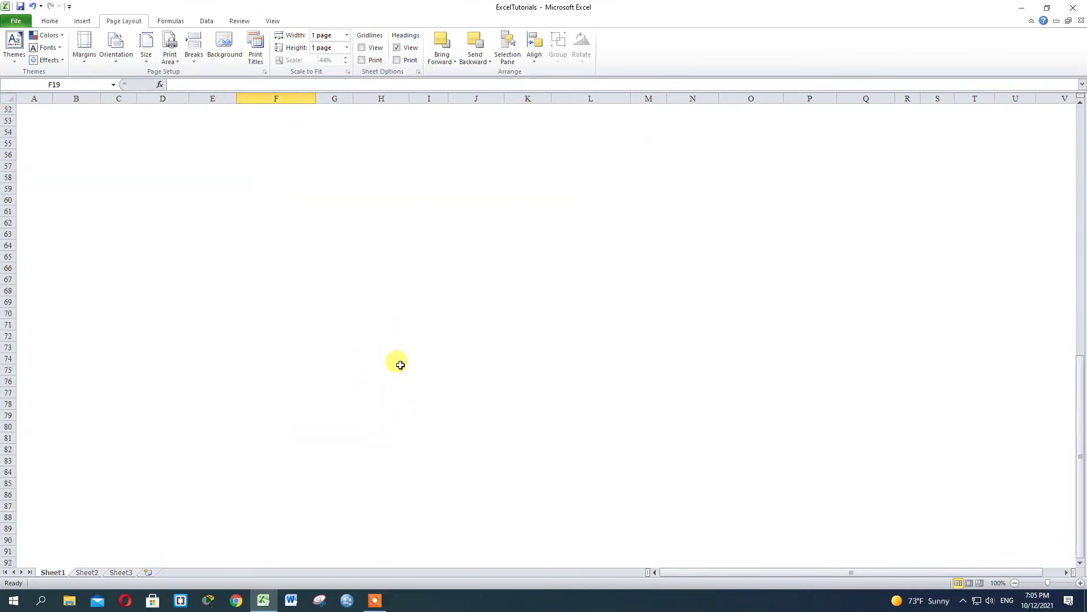
pyautogui.scroll(-2, 265, 303)
pyautogui.scroll(10, 269, 307)
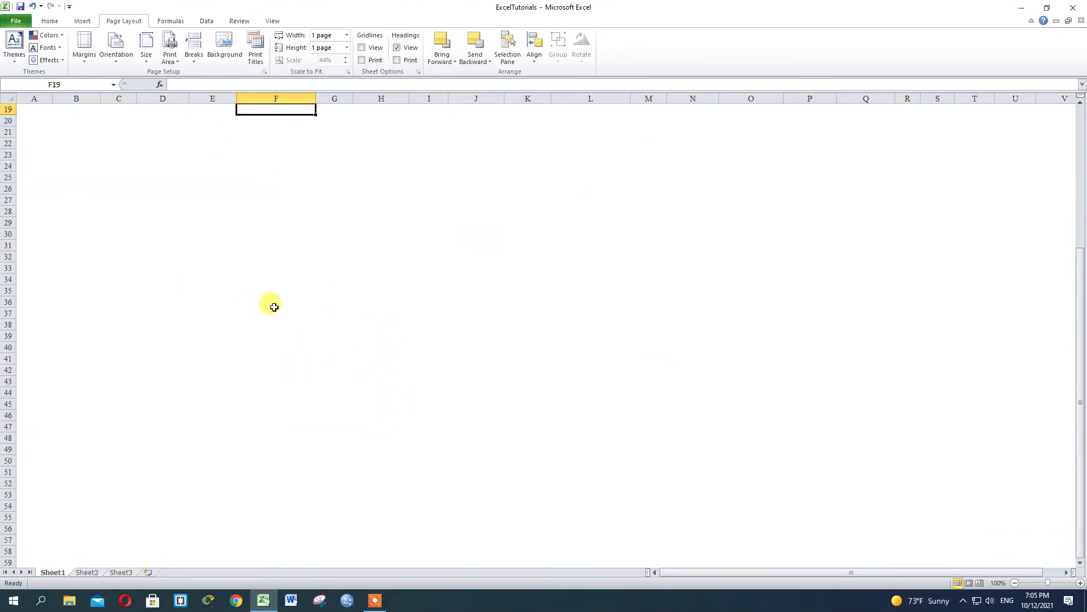
pyautogui.click(362, 48)
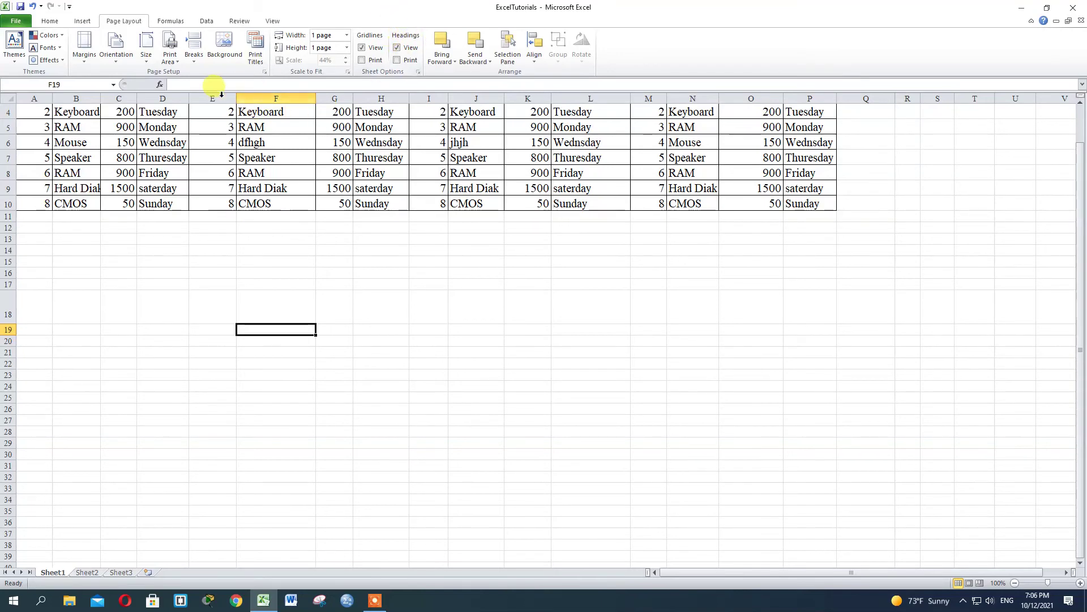
pyautogui.click(397, 48)
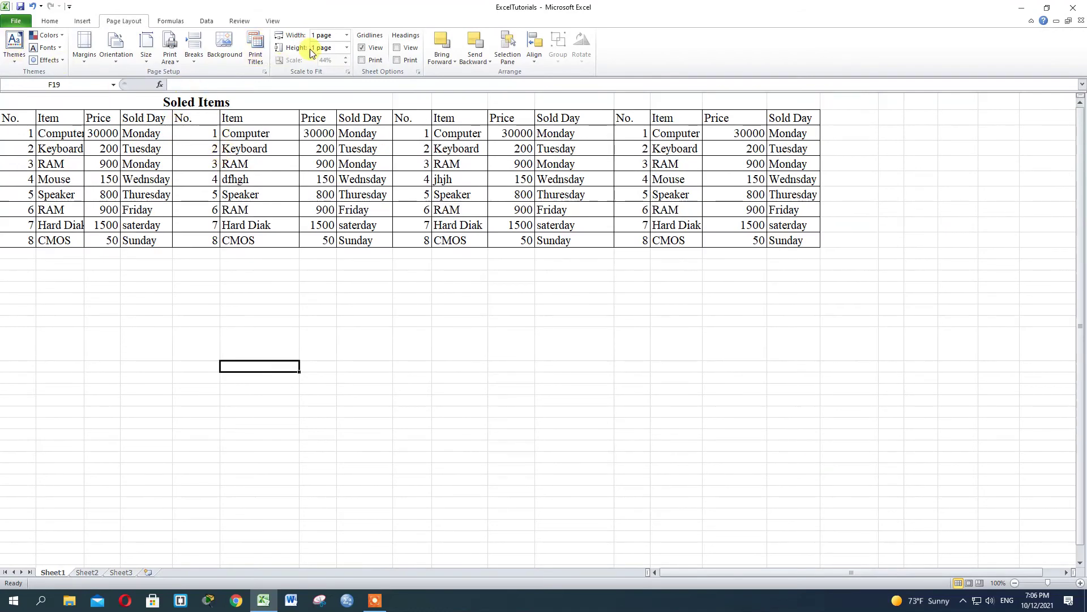
pyautogui.click(398, 49)
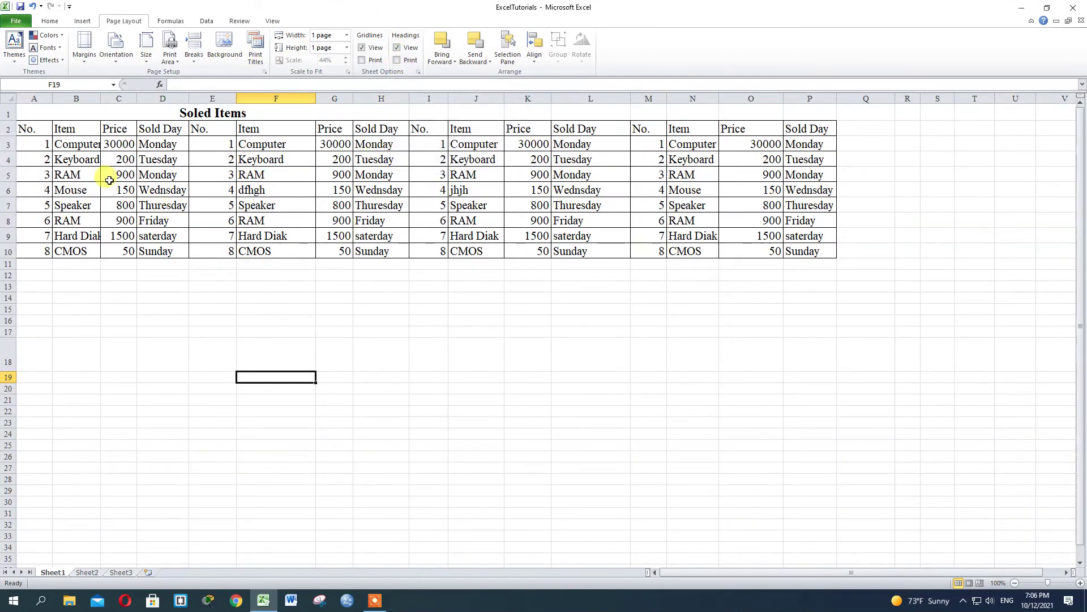
# Step: Preview how the sheet prints with heading printing off, and return to the worksheet
pyautogui.click(14, 23)
pyautogui.click(21, 170)
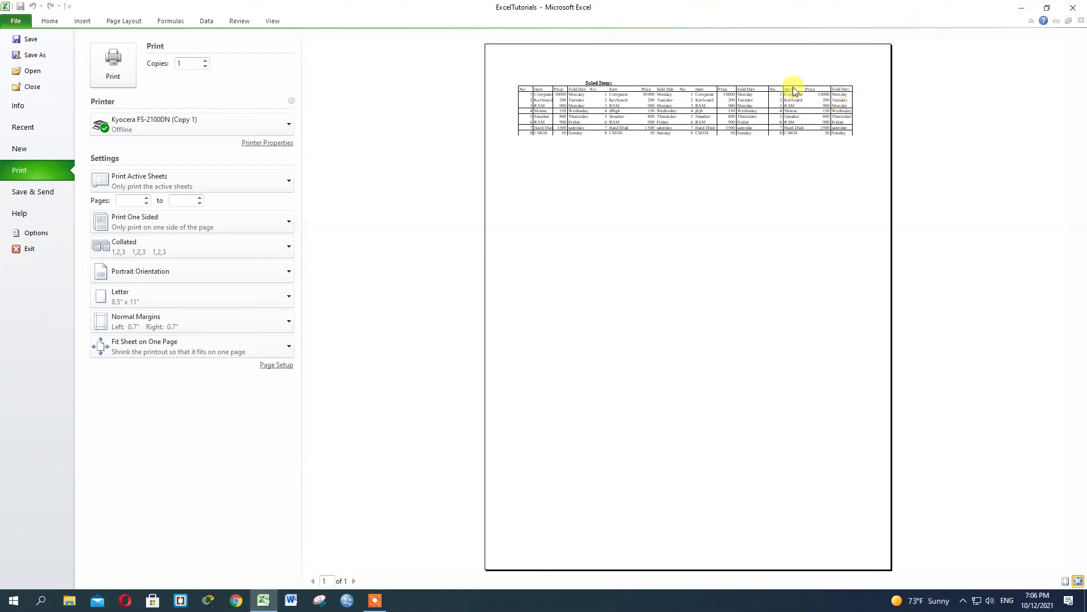
pyautogui.click(51, 21)
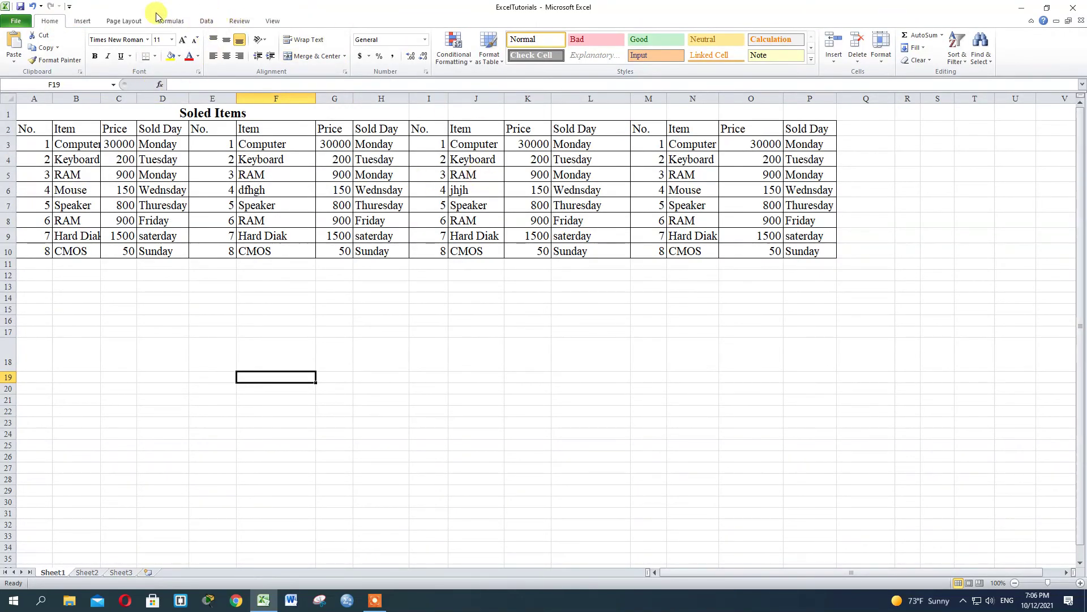
# Step: Turn on printing of the row and column headings, check it in the print preview, and turn it off again
pyautogui.click(125, 23)
pyautogui.click(397, 60)
pyautogui.click(15, 21)
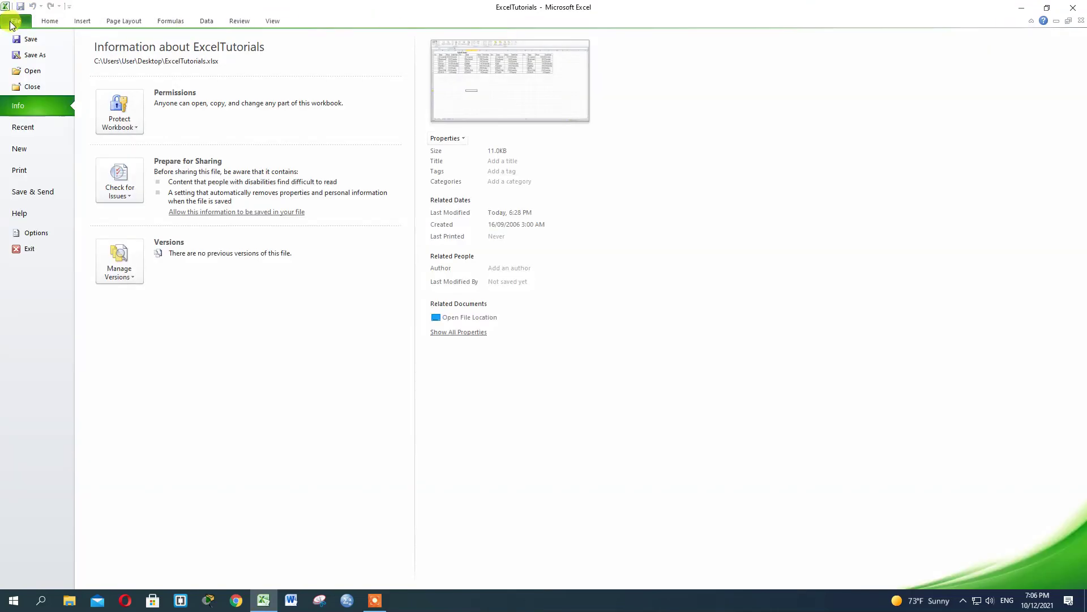
pyautogui.click(19, 170)
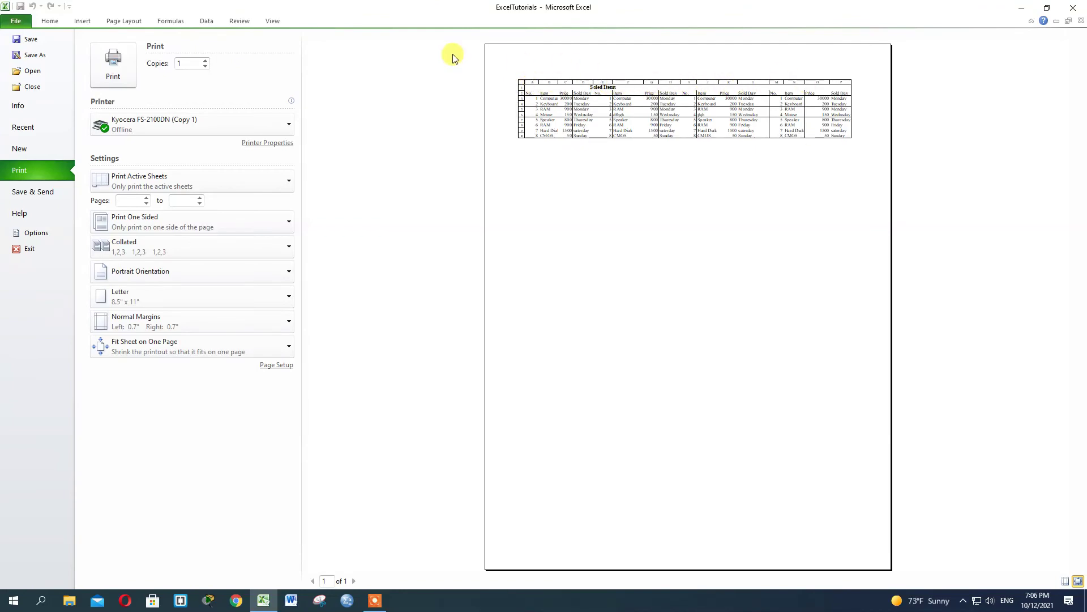
pyautogui.press('Escape')
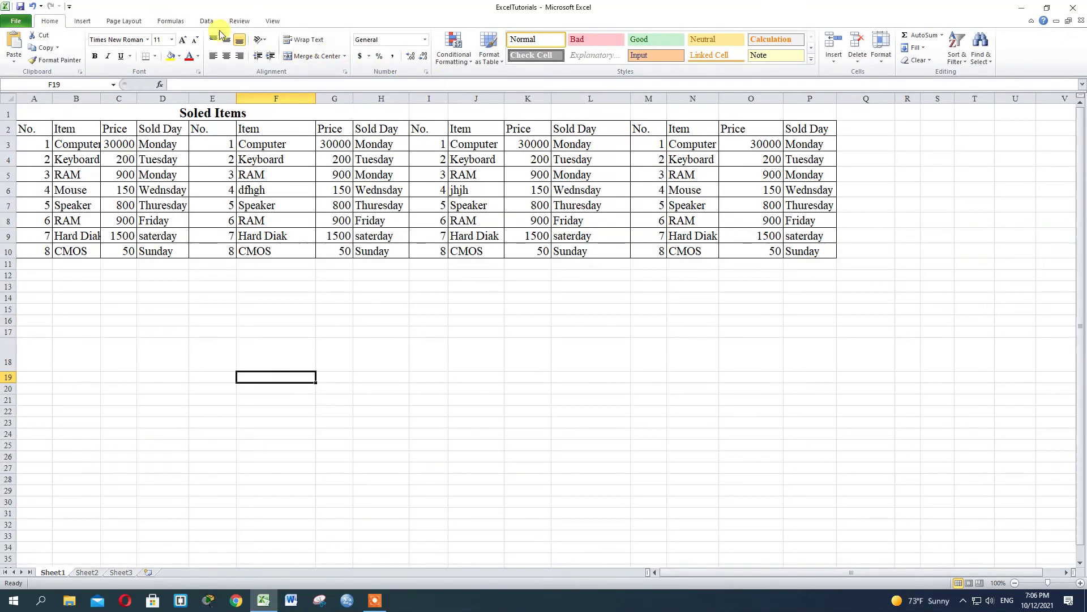
pyautogui.click(120, 20)
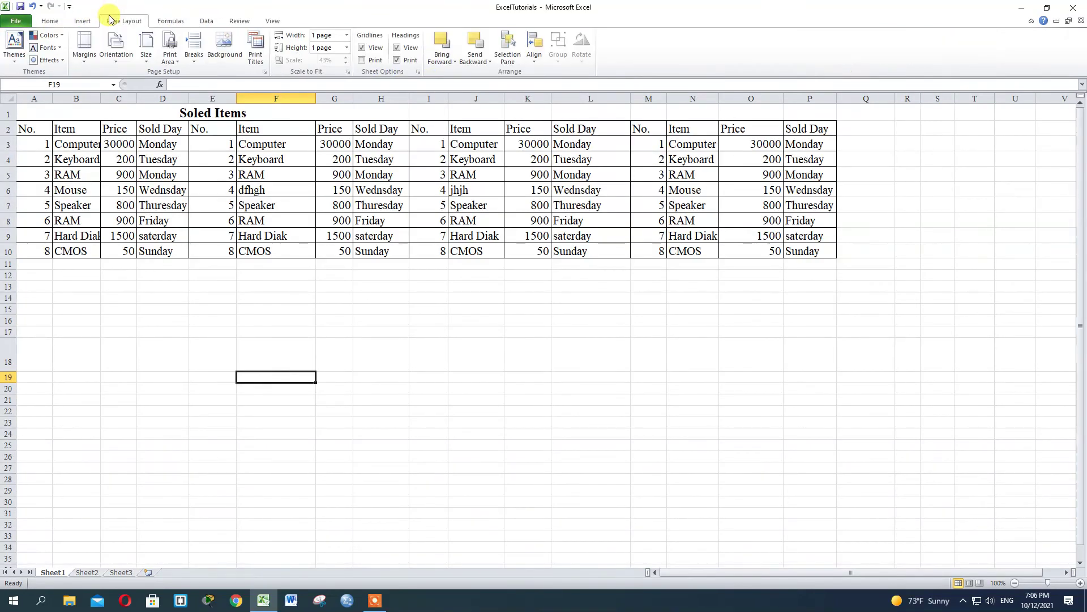
pyautogui.click(398, 60)
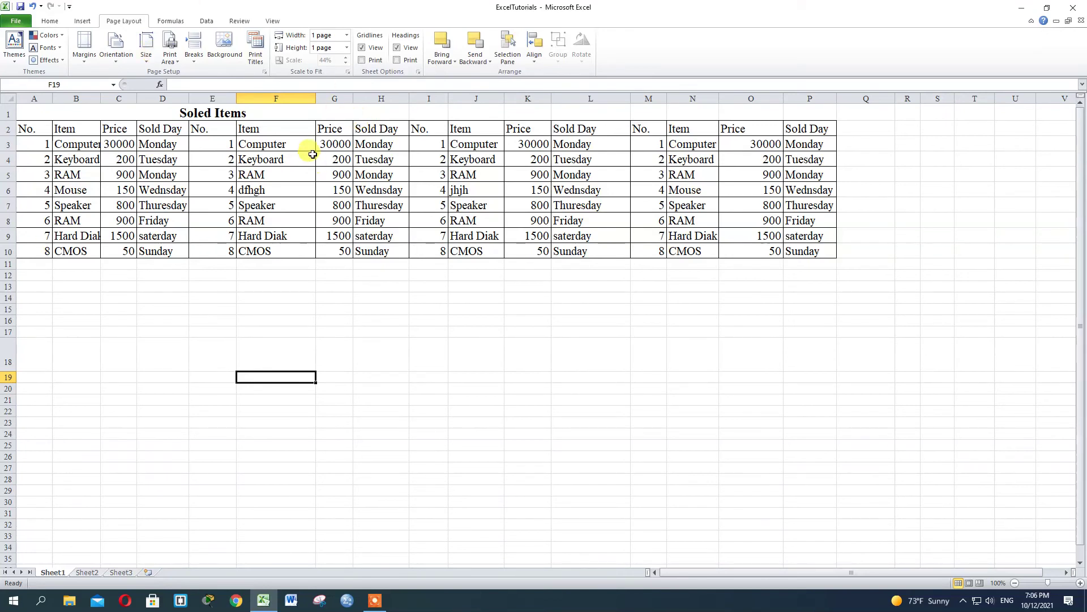
# Step: Look through the Bring Forward, Send Backward and page orientation options without applying any
pyautogui.click(351, 307)
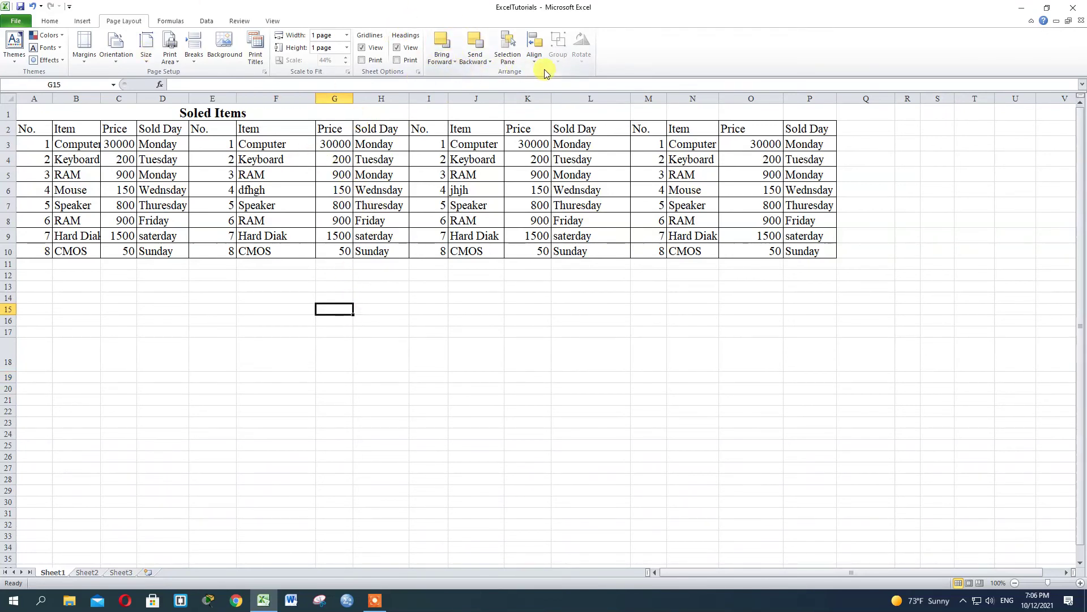
pyautogui.click(455, 61)
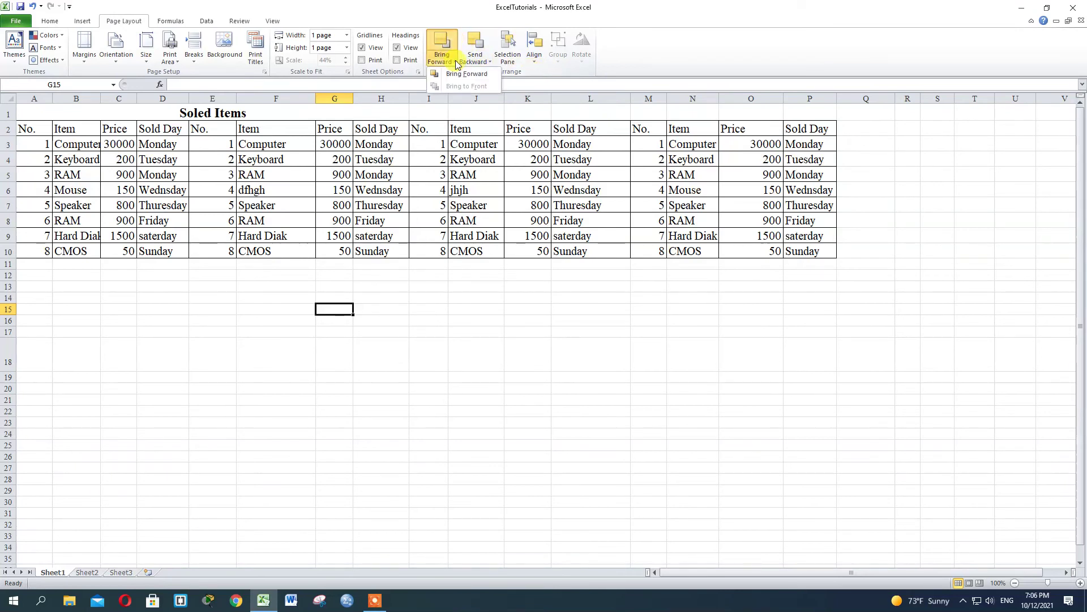
pyautogui.click(488, 62)
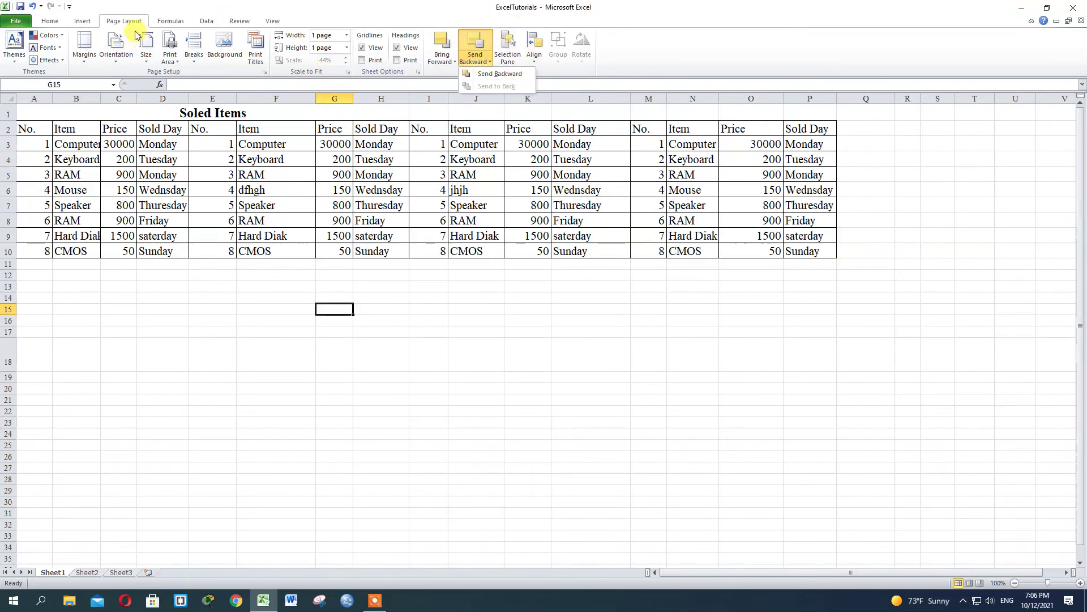
pyautogui.click(116, 59)
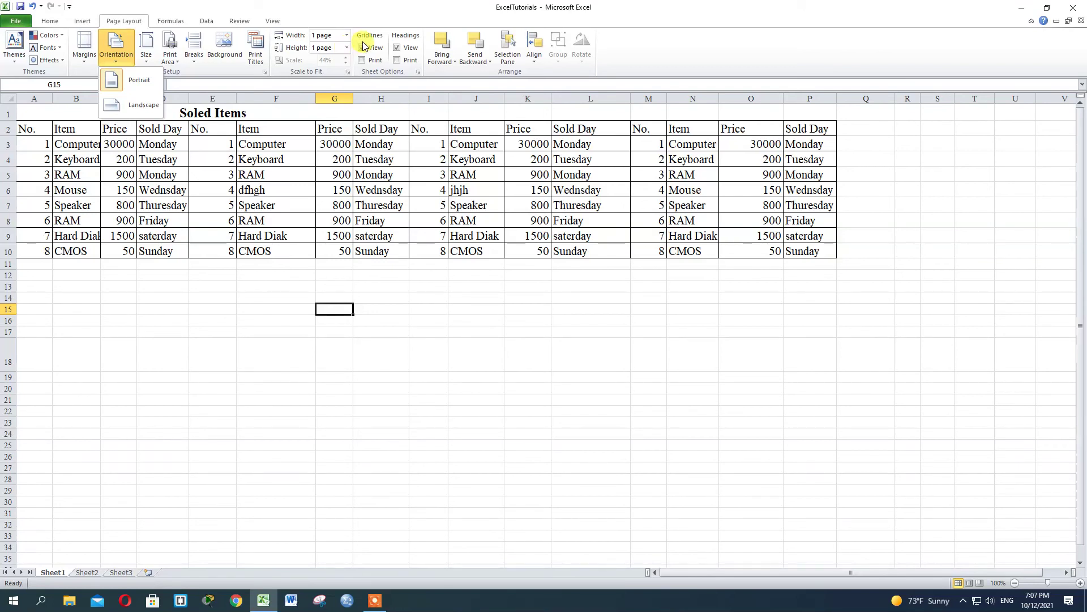
pyautogui.click(256, 171)
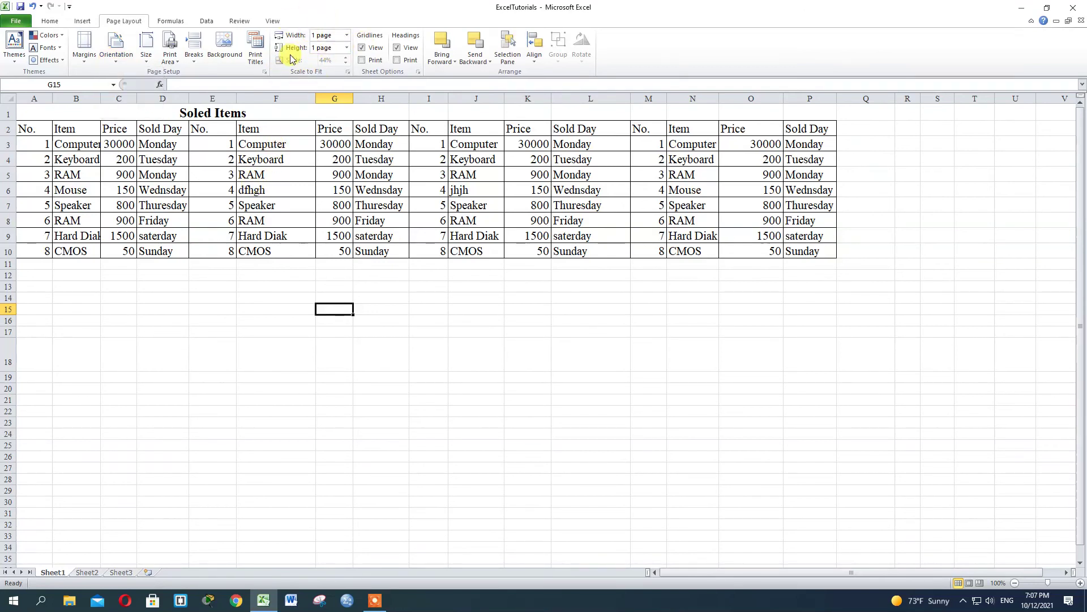
# Step: Review the orientation choices in the print settings, and return to the worksheet's page layout options
pyautogui.click(16, 21)
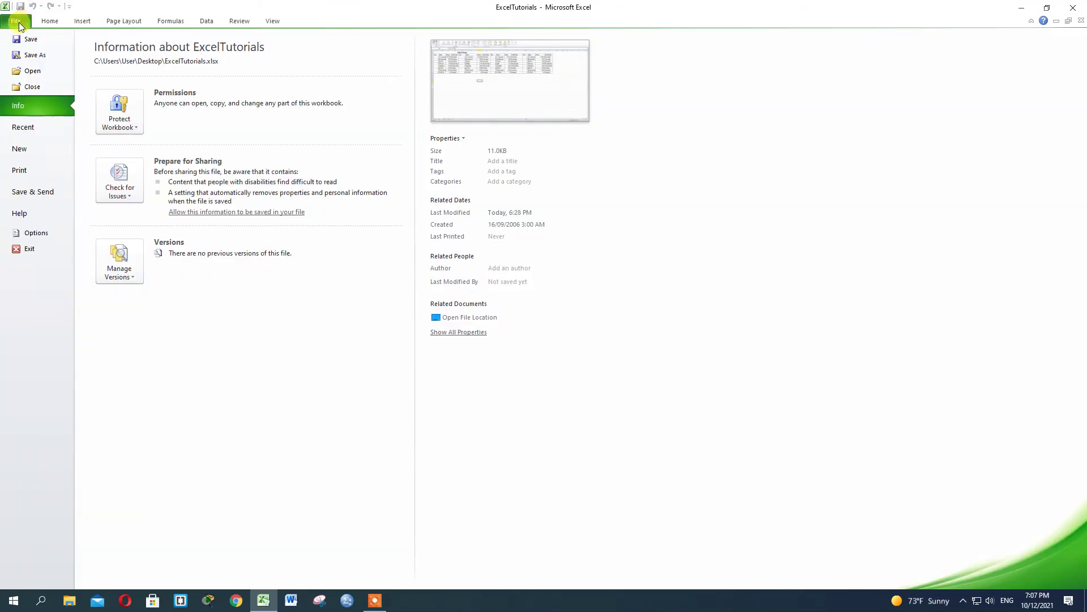
pyautogui.click(33, 175)
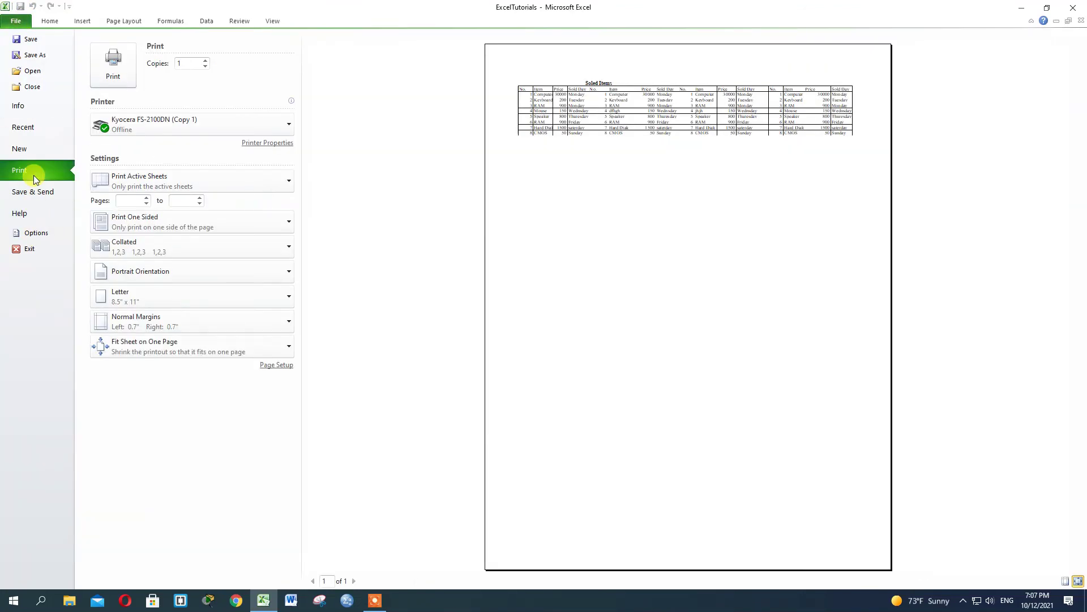
pyautogui.click(142, 274)
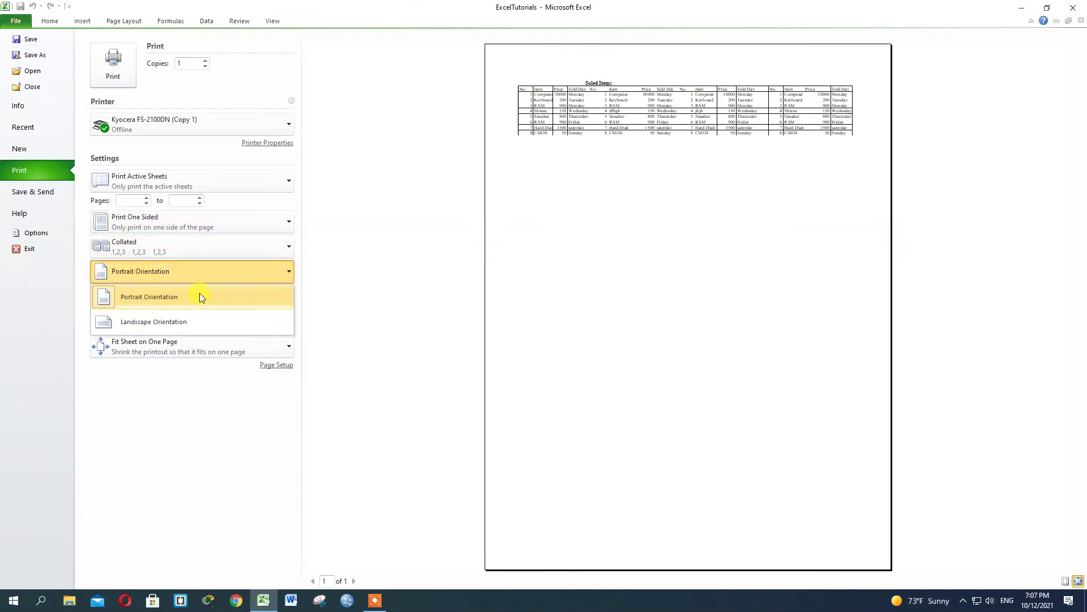
pyautogui.click(176, 406)
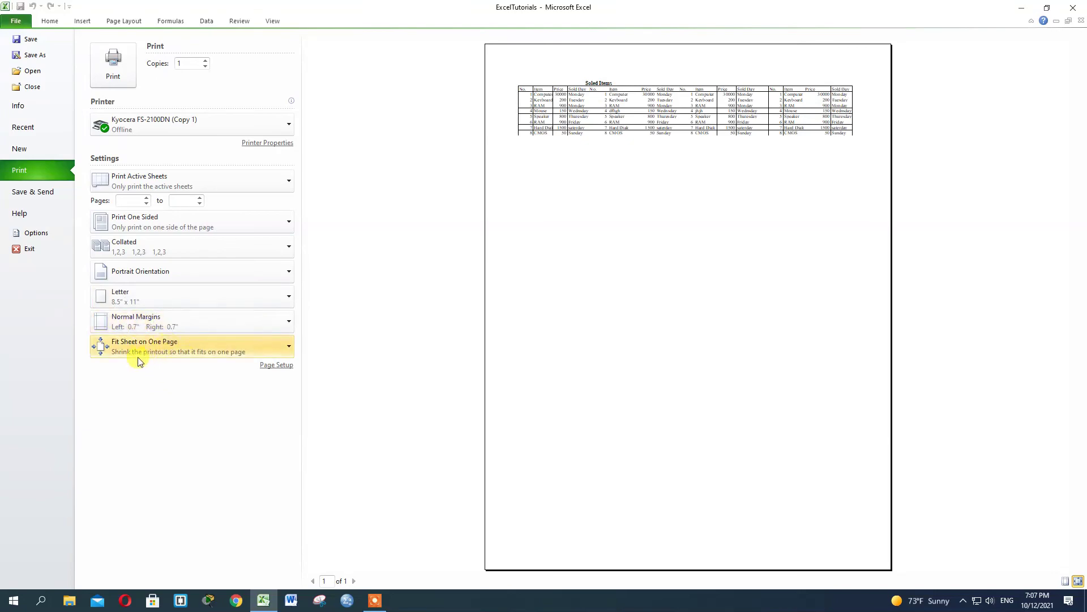
pyautogui.click(124, 21)
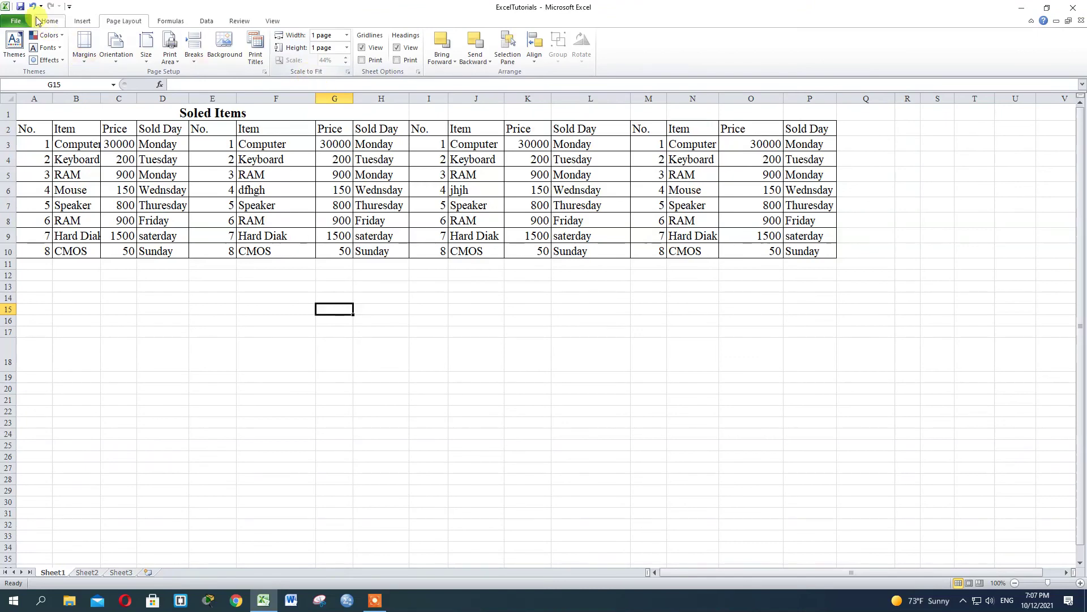
# Step: Change the scaling in the print settings to No Scaling so the sheet prints at actual size
pyautogui.click(16, 21)
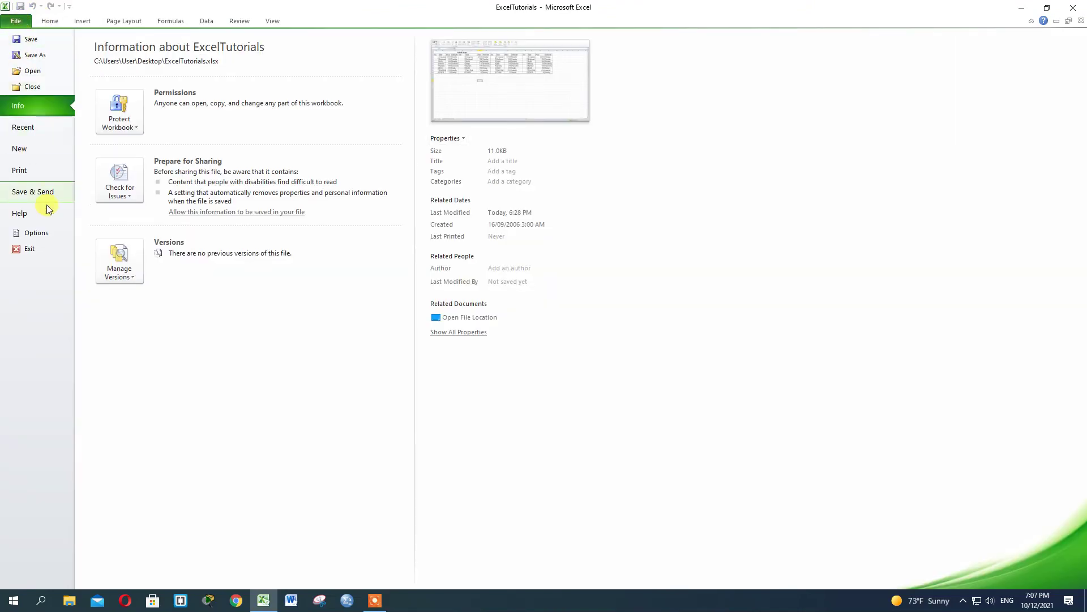
pyautogui.click(30, 170)
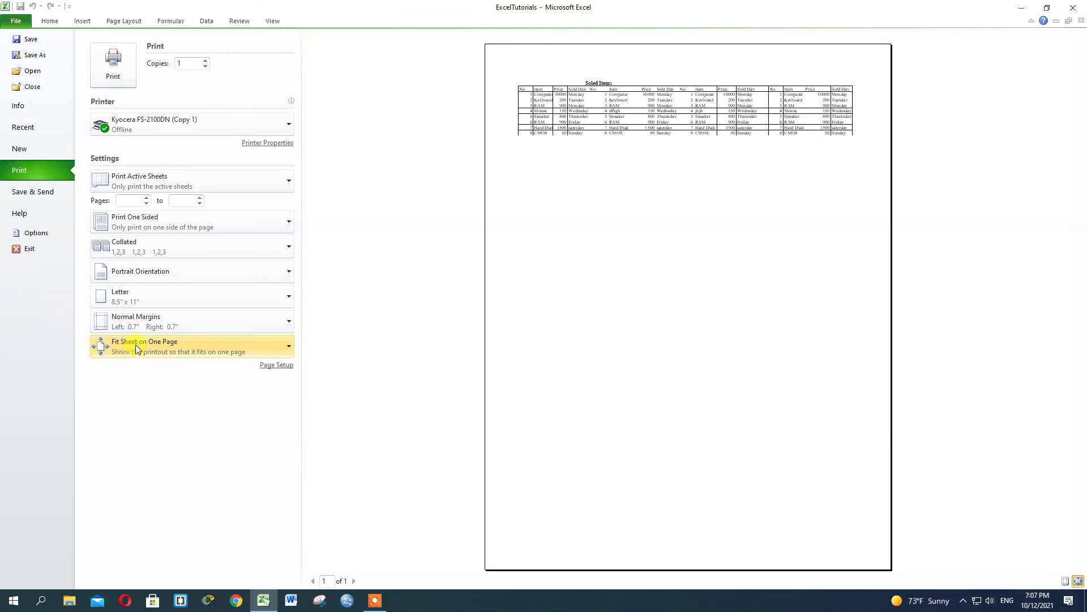
pyautogui.click(189, 353)
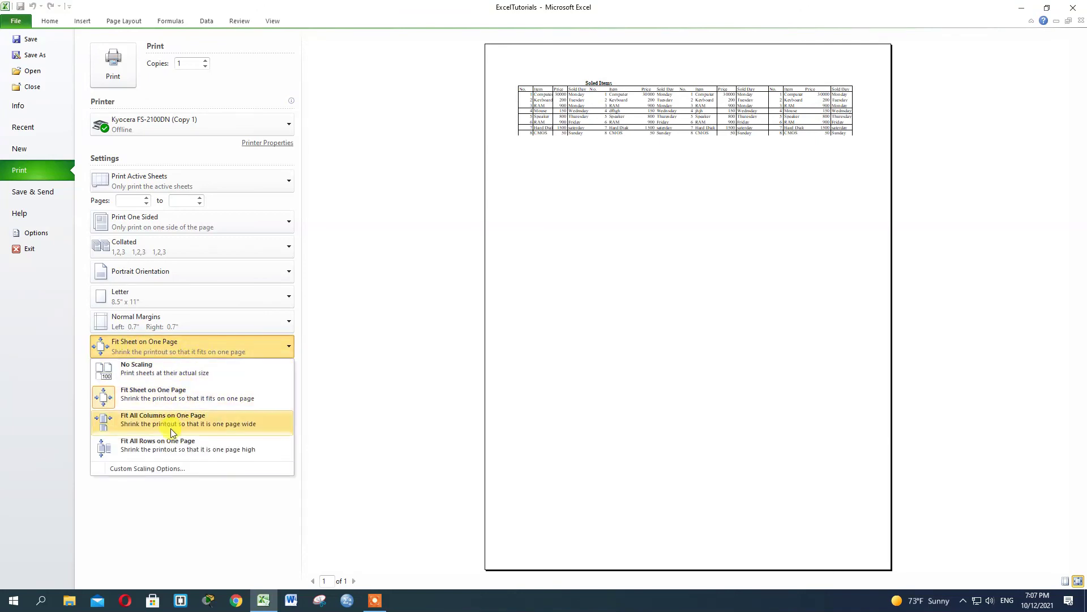
pyautogui.click(178, 374)
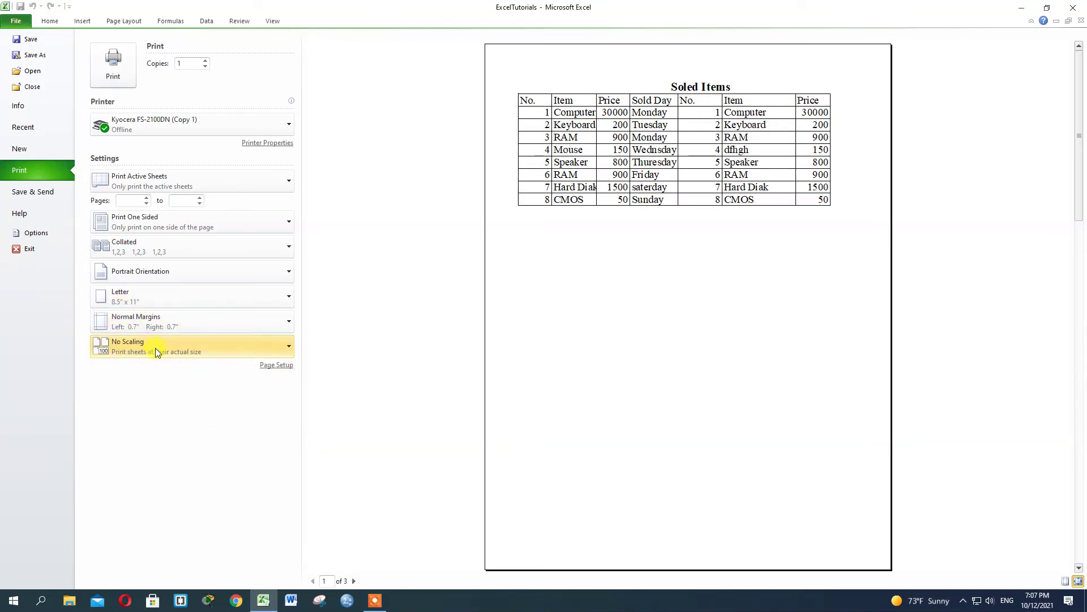
# Step: Open the scaling choices in the print settings again
pyautogui.click(175, 352)
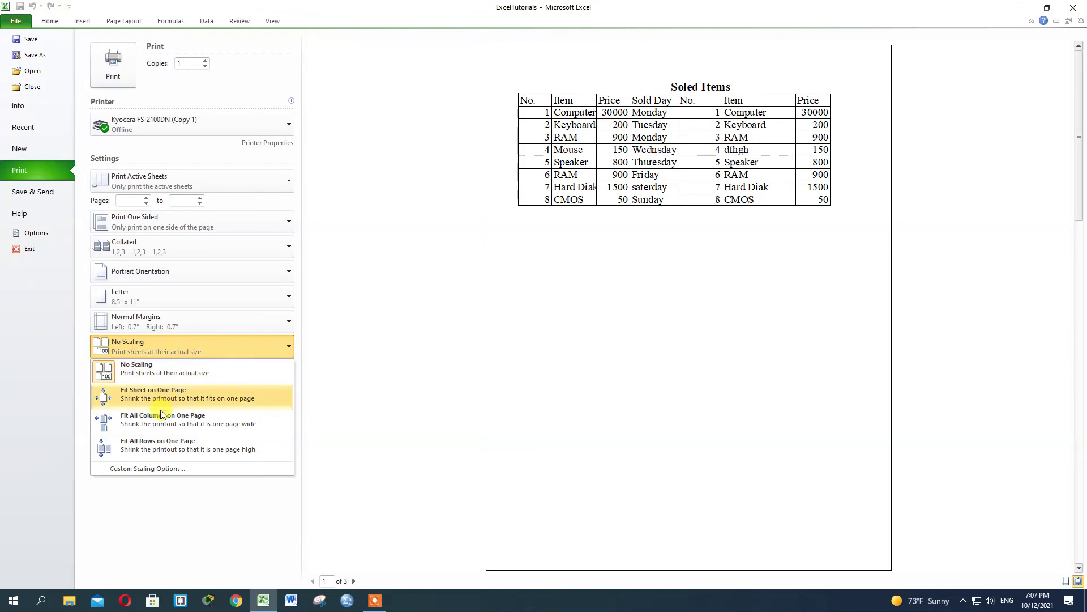